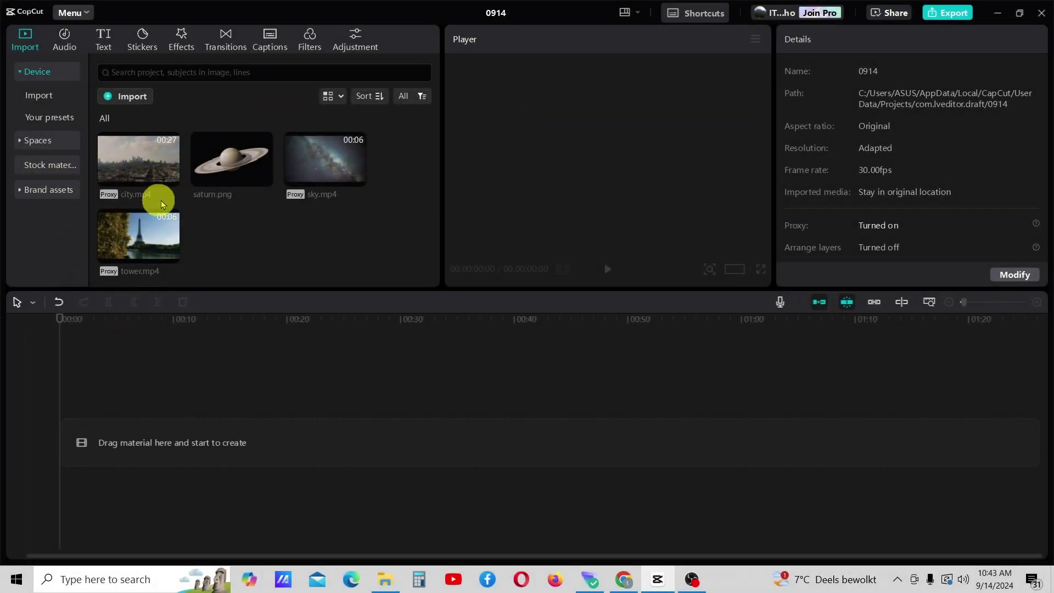
- Add city.mp4 to the main track and preview it from about eight seconds in
{"action": "left_click_drag", "start_coordinate": [142, 159], "coordinate": [107, 428]}
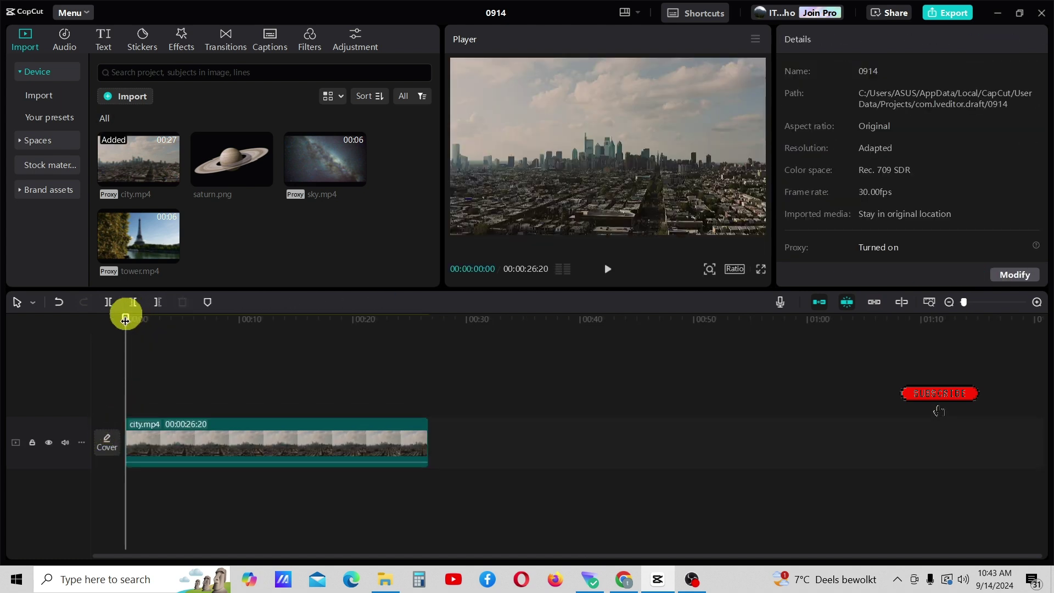
{"action": "left_click_drag", "start_coordinate": [127, 315], "coordinate": [221, 364]}
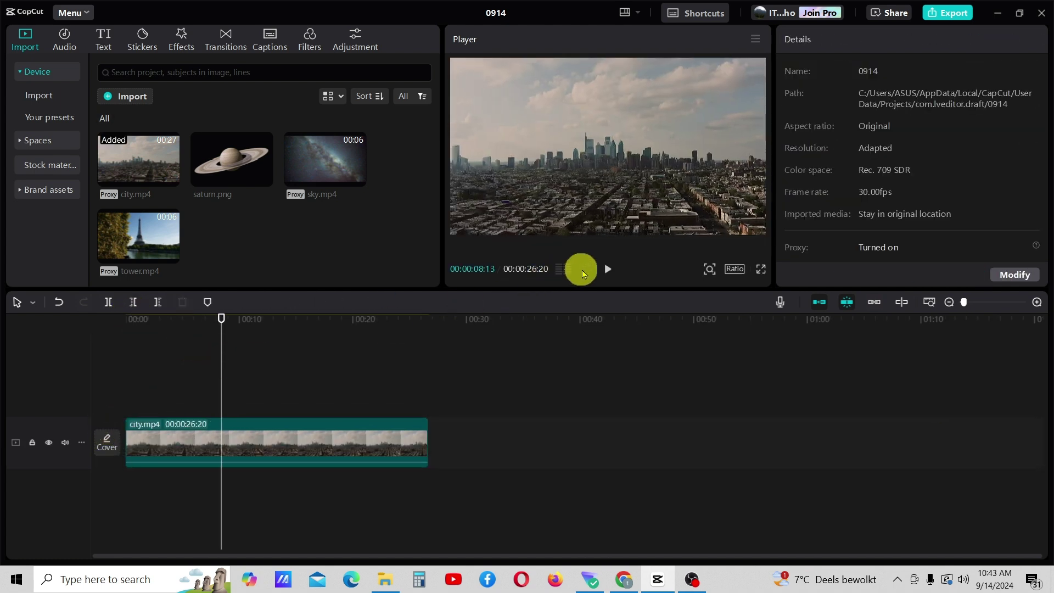
{"action": "left_click", "coordinate": [604, 277]}
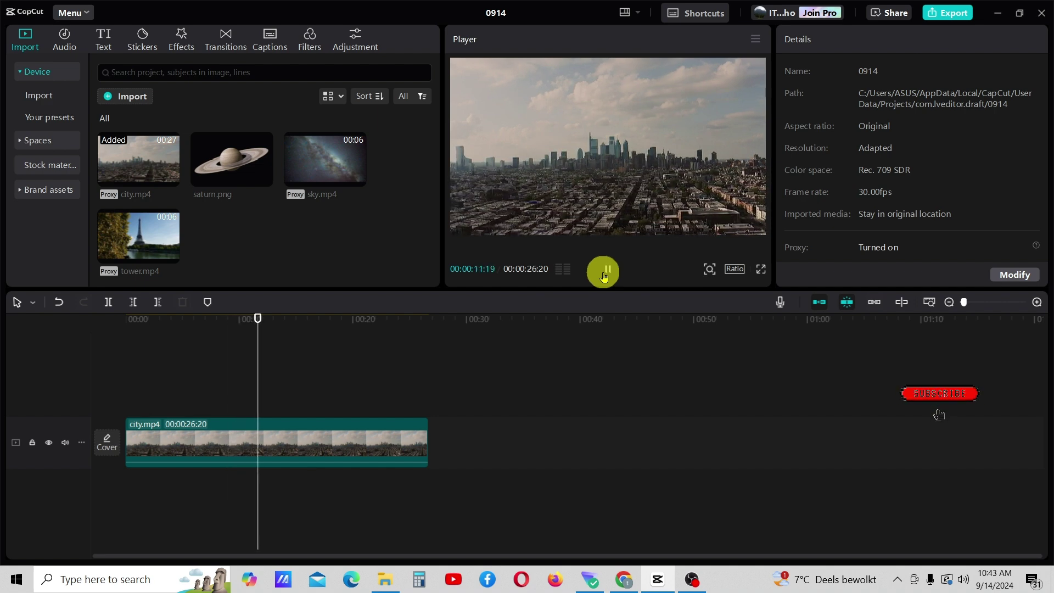
{"action": "left_click", "coordinate": [604, 277]}
{"action": "left_click_drag", "start_coordinate": [265, 319], "coordinate": [221, 331]}
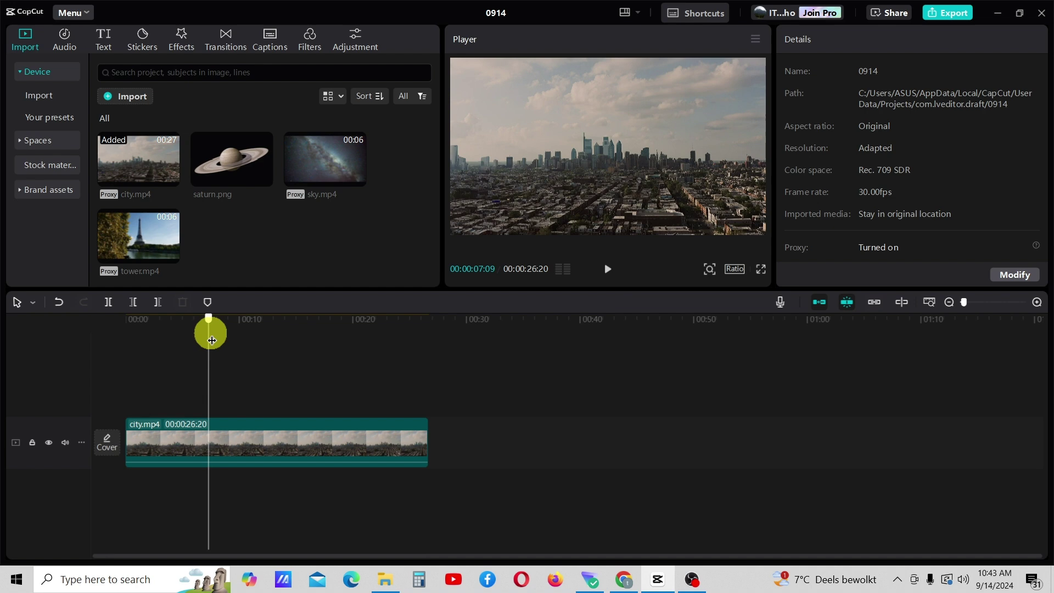
{"action": "mouse_move", "coordinate": [231, 158]}
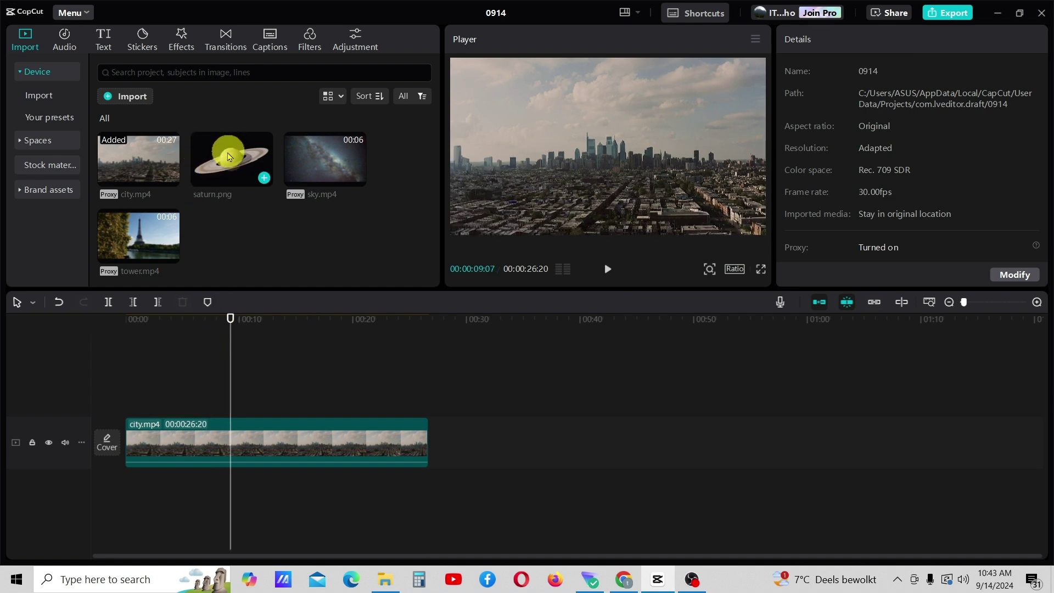
- Place saturn.png on a track above the city clip and extend it to the same length
{"action": "mouse_move", "coordinate": [228, 157]}
{"action": "left_mouse_down"}
{"action": "mouse_move", "coordinate": [129, 399]}
{"action": "mouse_move", "coordinate": [141, 393]}
{"action": "left_mouse_up"}
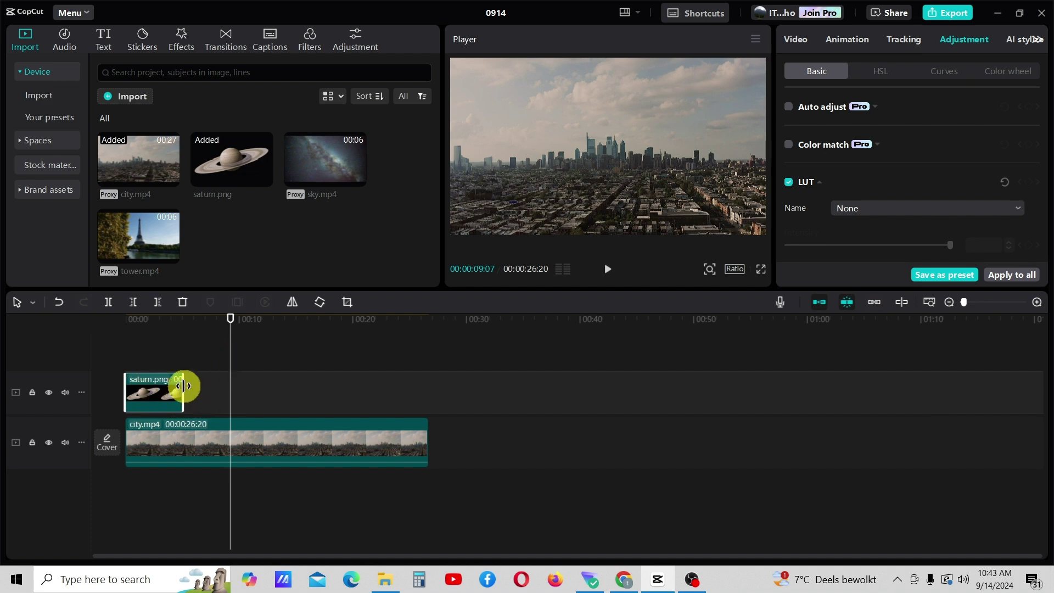
{"action": "left_click_drag", "start_coordinate": [184, 385], "coordinate": [426, 402]}
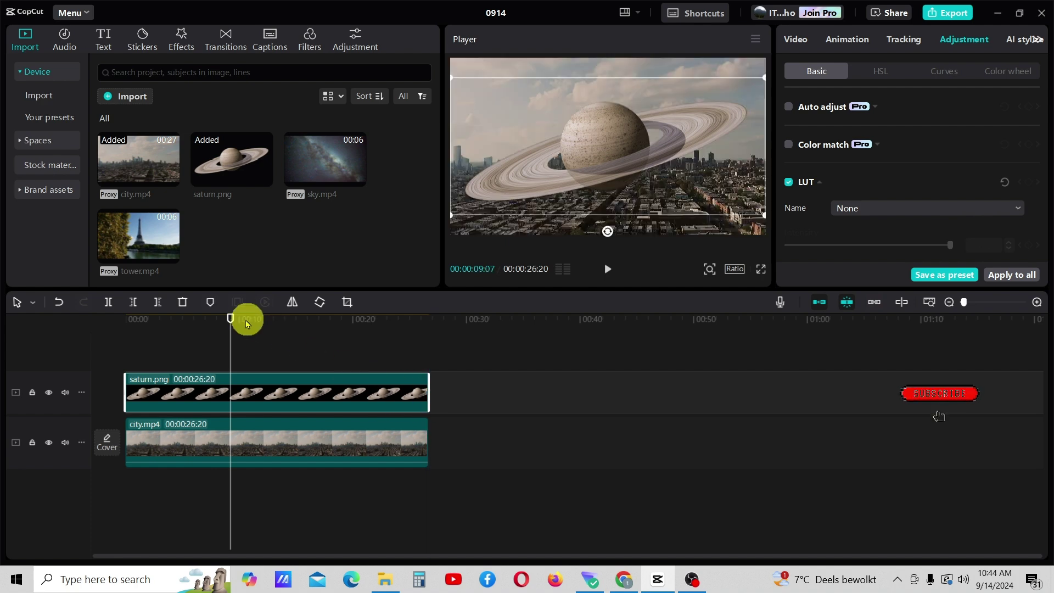
{"action": "mouse_move", "coordinate": [232, 324]}
{"action": "left_mouse_down"}
{"action": "mouse_move", "coordinate": [273, 324]}
{"action": "mouse_move", "coordinate": [252, 330]}
{"action": "mouse_move", "coordinate": [259, 340]}
{"action": "left_mouse_up"}
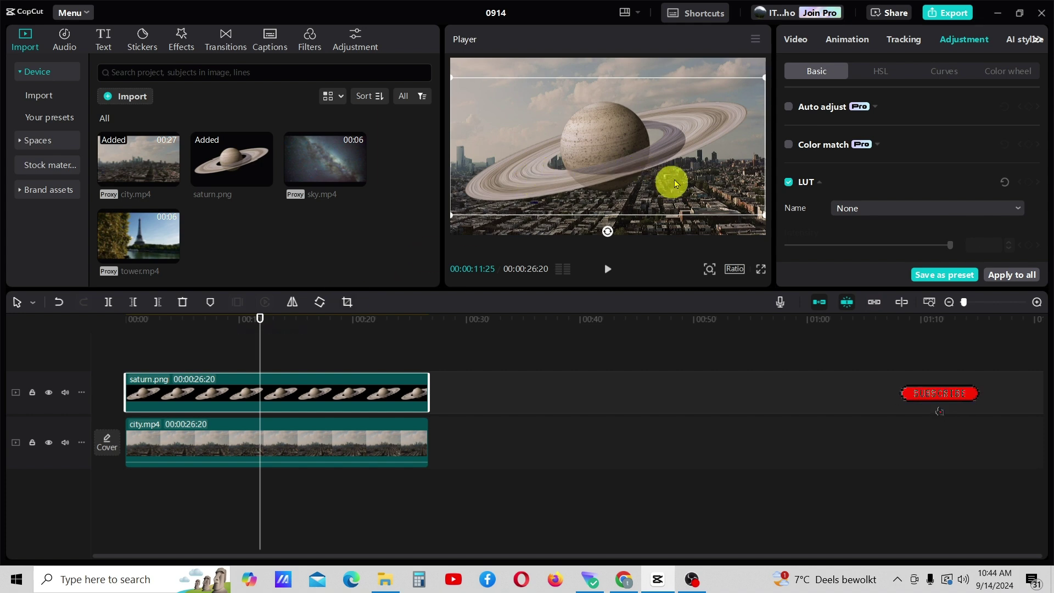
- Enlarge Saturn, tilt it slightly and position it high and left in the sky
{"action": "left_click_drag", "start_coordinate": [684, 163], "coordinate": [666, 170]}
{"action": "left_click_drag", "start_coordinate": [748, 216], "coordinate": [765, 250]}
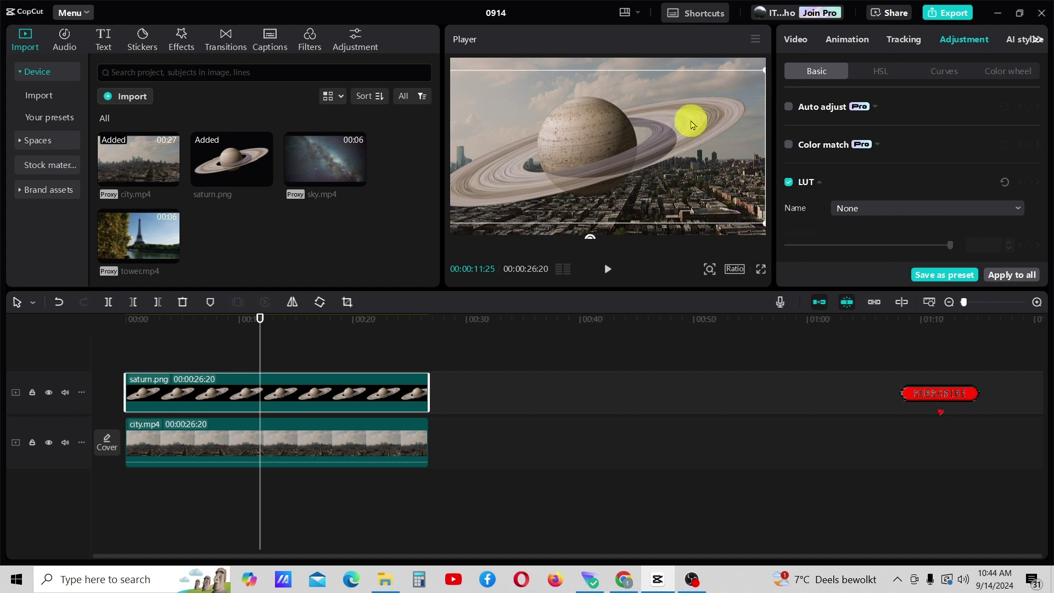
{"action": "mouse_move", "coordinate": [691, 124]}
{"action": "left_mouse_down"}
{"action": "mouse_move", "coordinate": [600, 123]}
{"action": "mouse_move", "coordinate": [603, 94]}
{"action": "left_mouse_up"}
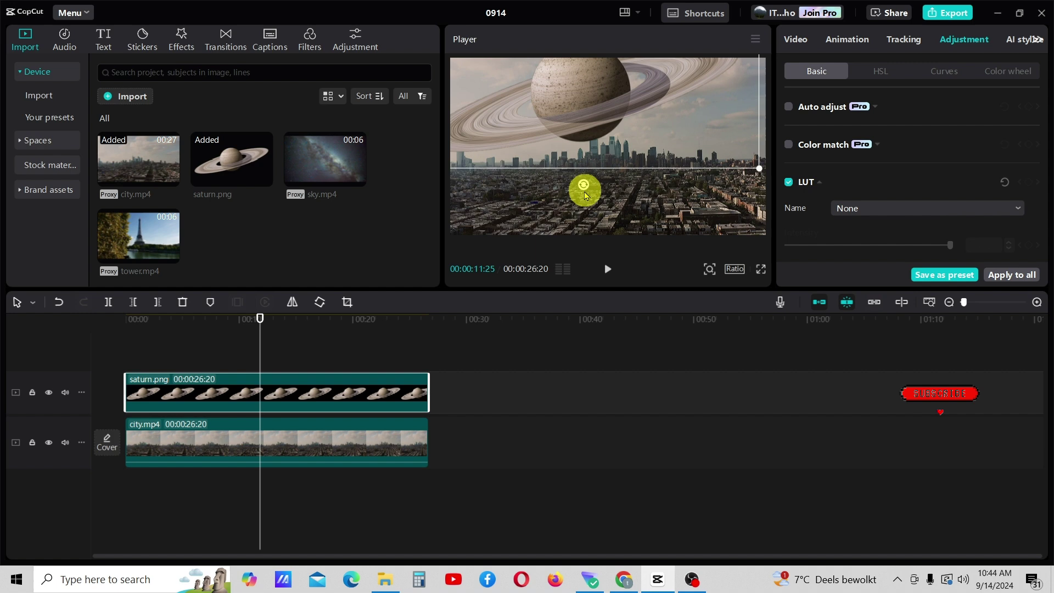
{"action": "left_click_drag", "start_coordinate": [584, 187], "coordinate": [598, 197]}
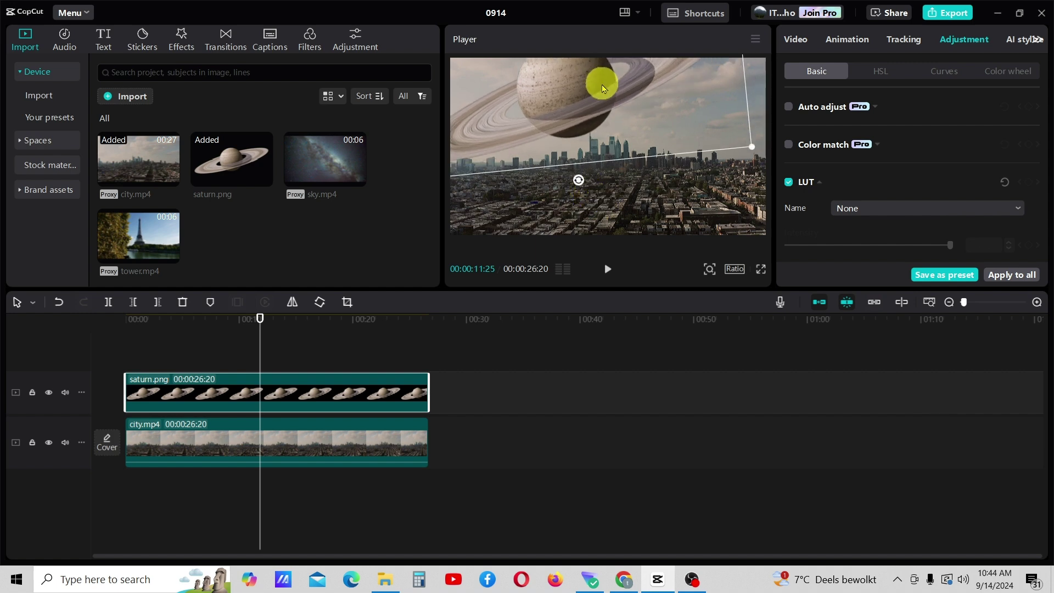
{"action": "left_click_drag", "start_coordinate": [602, 82], "coordinate": [607, 87]}
{"action": "left_click_drag", "start_coordinate": [584, 179], "coordinate": [588, 182]}
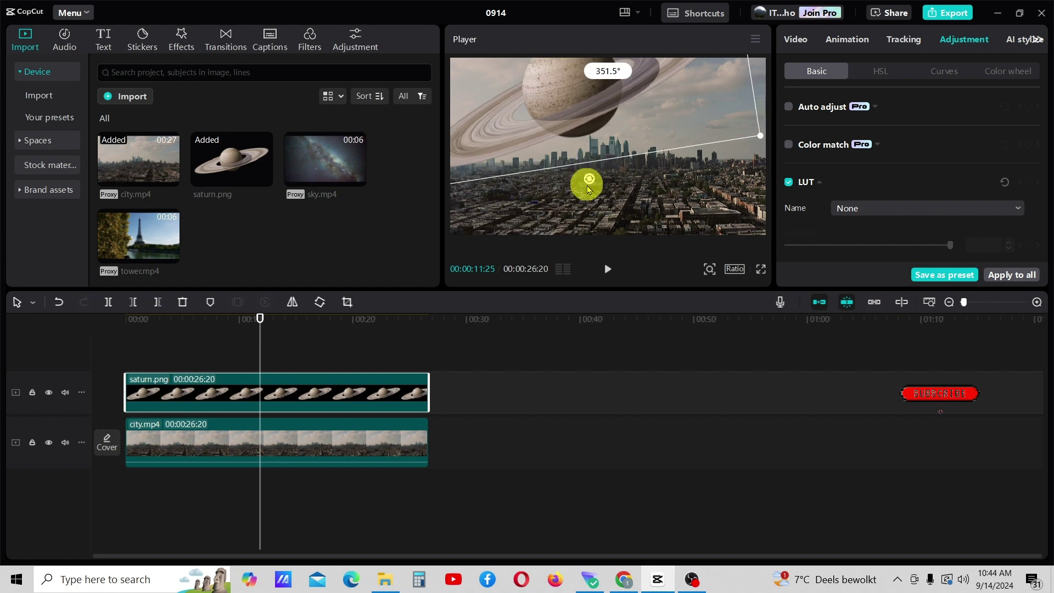
{"action": "left_click_drag", "start_coordinate": [672, 89], "coordinate": [616, 100]}
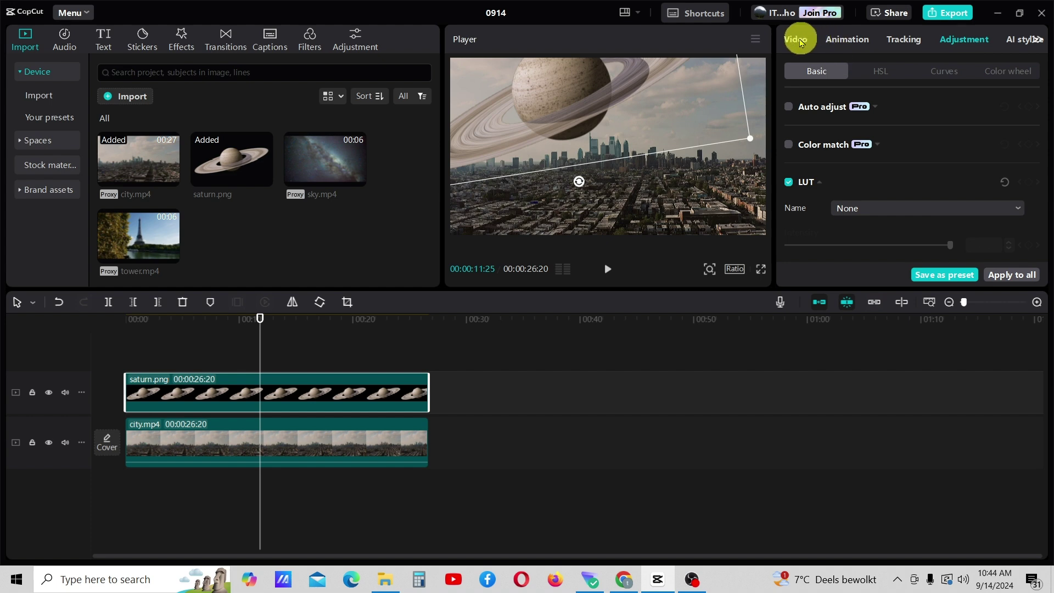
- Apply a horizontal mask to Saturn, lowered, feathered to about 55 and rotated 14°
{"action": "left_click", "coordinate": [795, 40]}
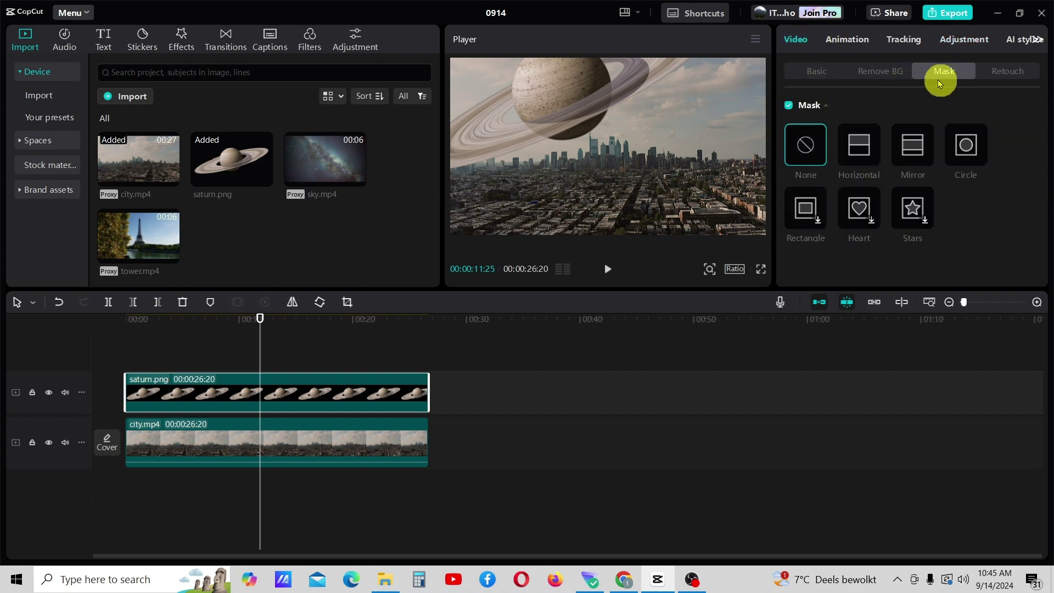
{"action": "left_click", "coordinate": [857, 151]}
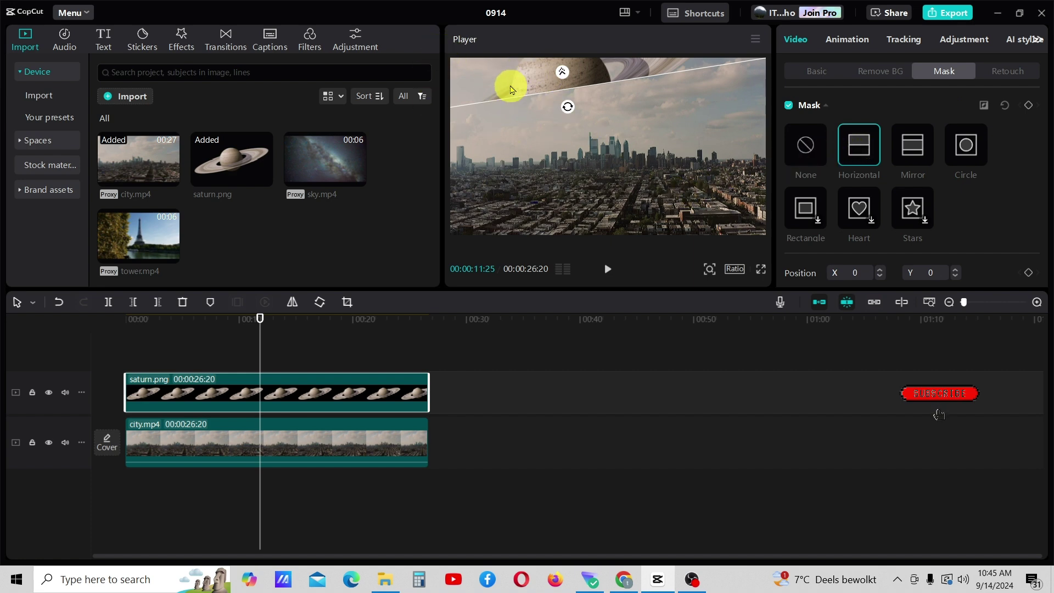
{"action": "left_click_drag", "start_coordinate": [510, 89], "coordinate": [539, 135]}
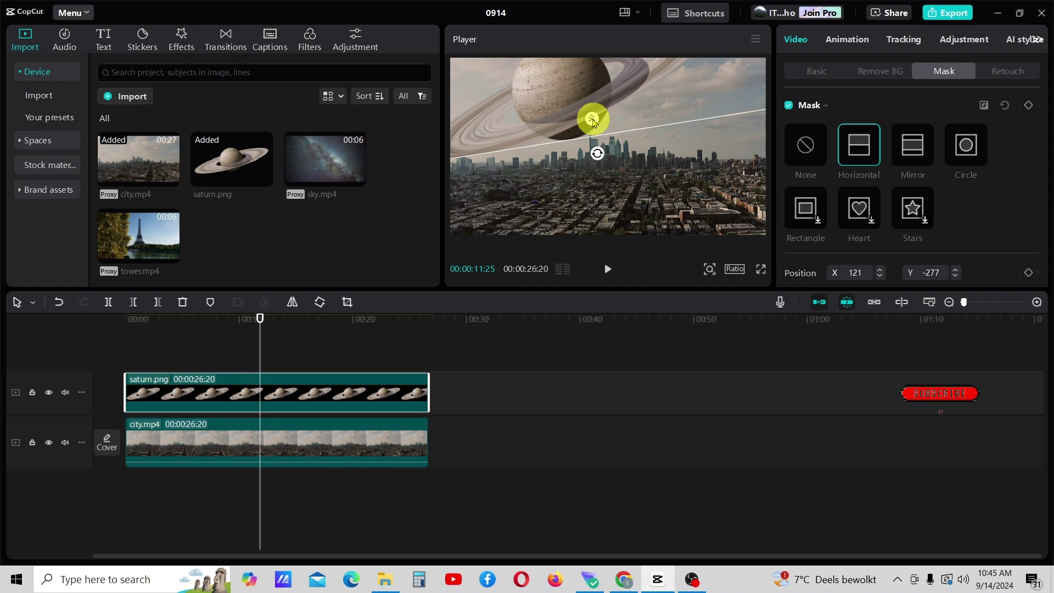
{"action": "mouse_move", "coordinate": [592, 120]}
{"action": "left_mouse_down"}
{"action": "mouse_move", "coordinate": [584, 83]}
{"action": "mouse_move", "coordinate": [583, 99]}
{"action": "left_mouse_up"}
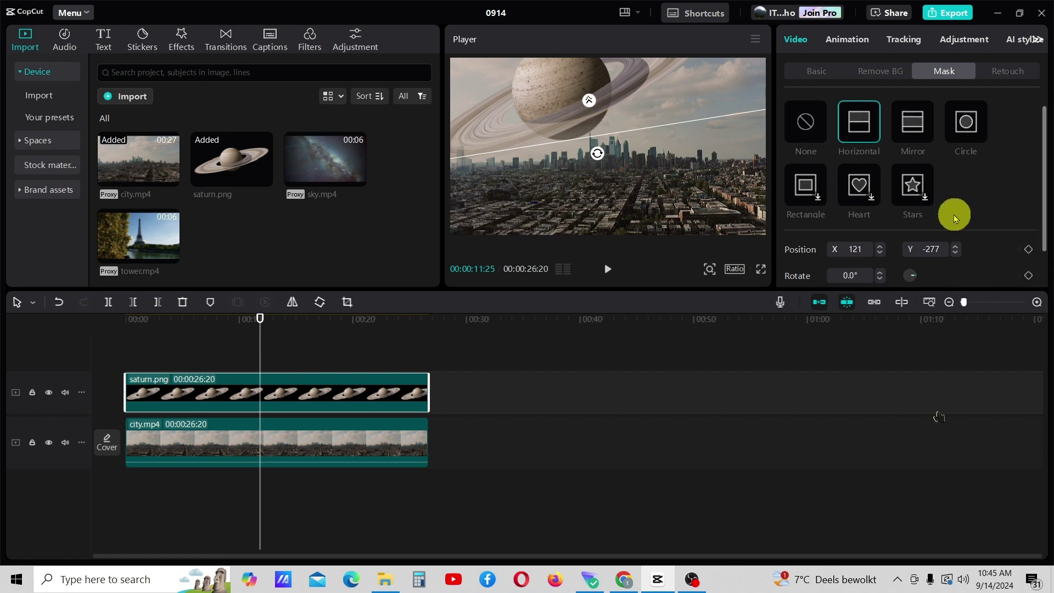
{"action": "scroll", "coordinate": [955, 215], "scroll_direction": "down", "scroll_amount": 3}
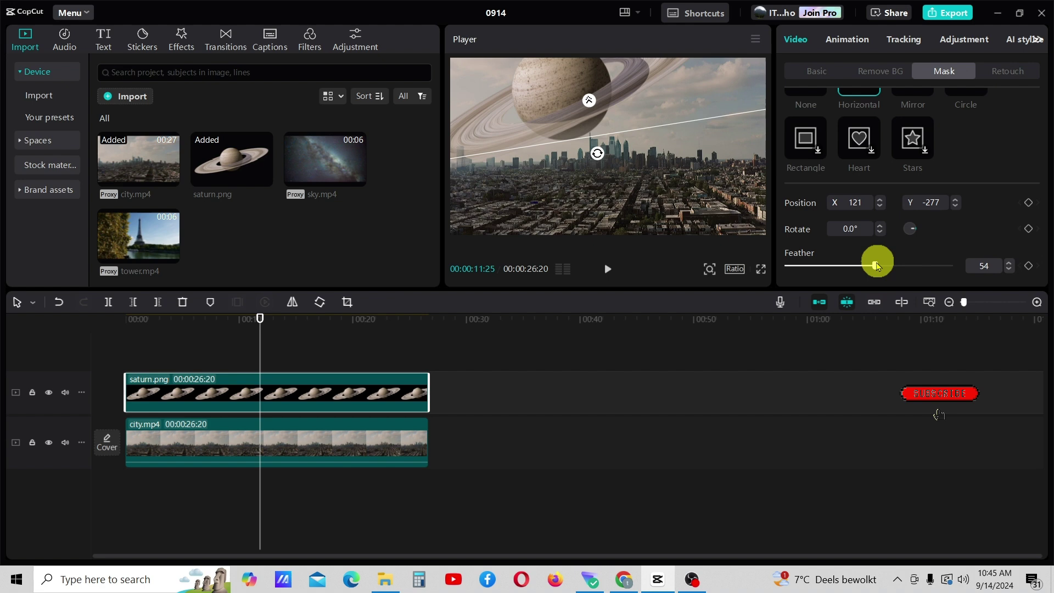
{"action": "left_click_drag", "start_coordinate": [894, 268], "coordinate": [864, 273]}
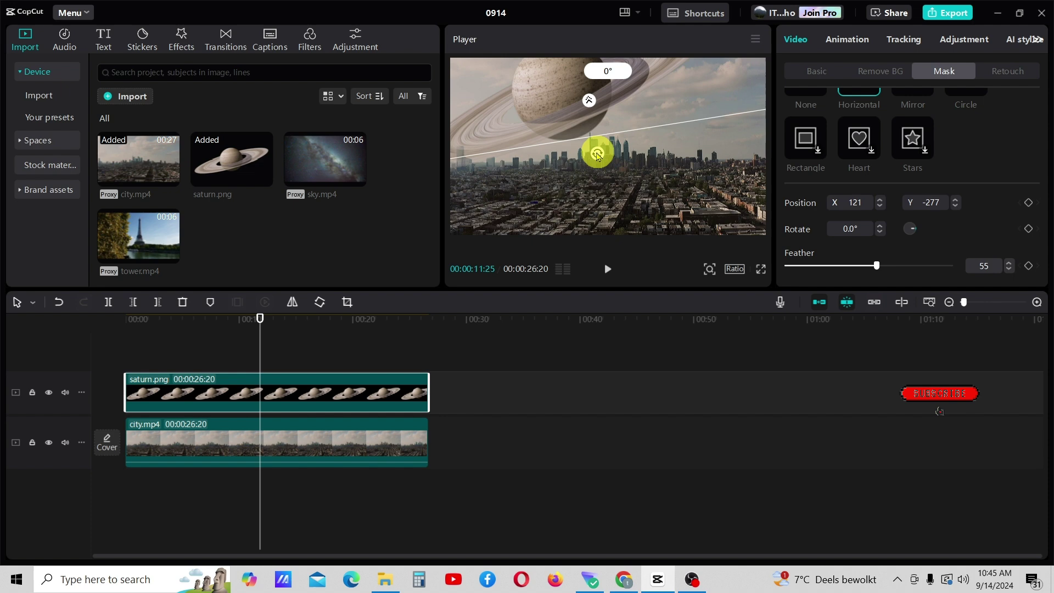
{"action": "left_click_drag", "start_coordinate": [597, 154], "coordinate": [590, 170]}
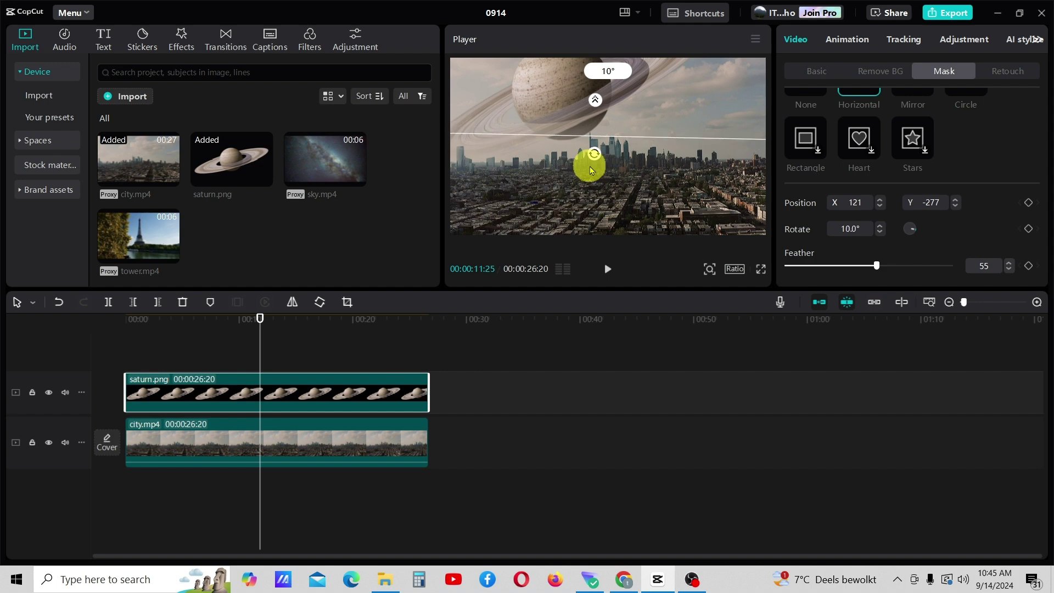
{"action": "left_click_drag", "start_coordinate": [588, 171], "coordinate": [589, 170]}
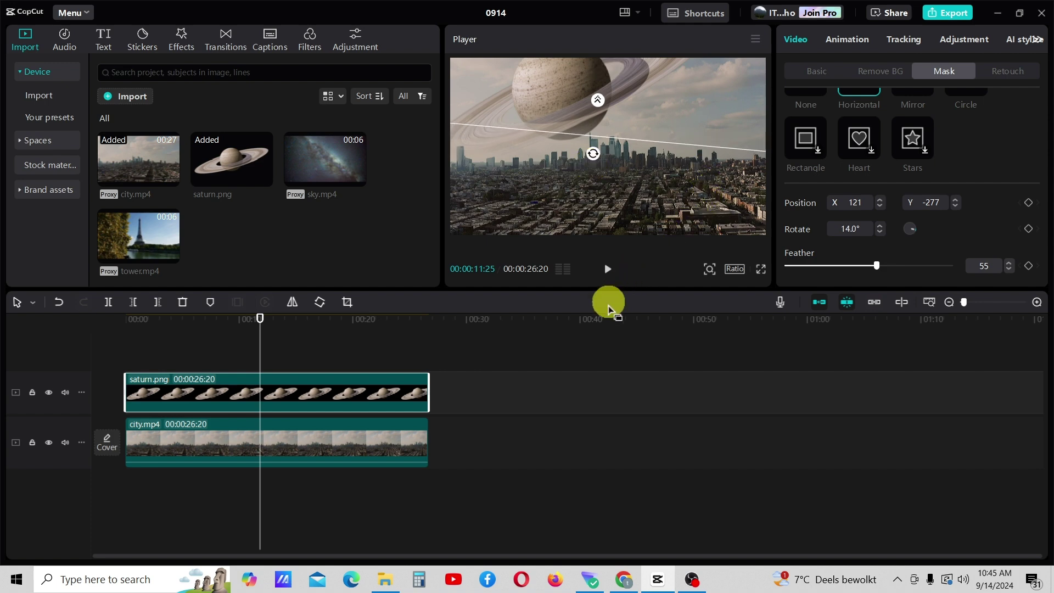
- Play back the Saturn composite from about eleven seconds in
{"action": "left_click", "coordinate": [561, 437]}
{"action": "left_click_drag", "start_coordinate": [431, 325], "coordinate": [259, 363]}
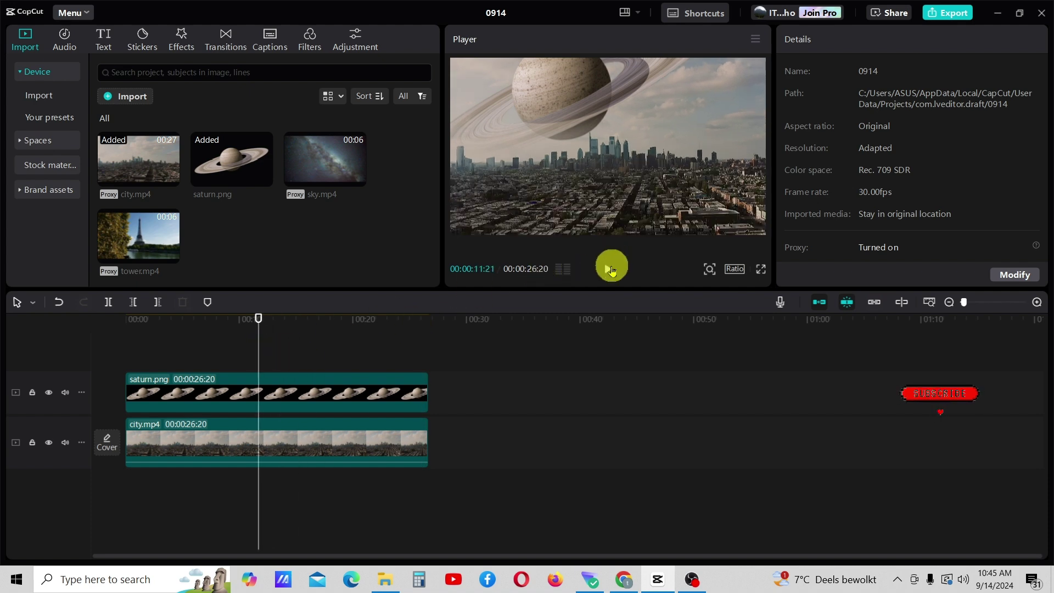
{"action": "left_click", "coordinate": [610, 270]}
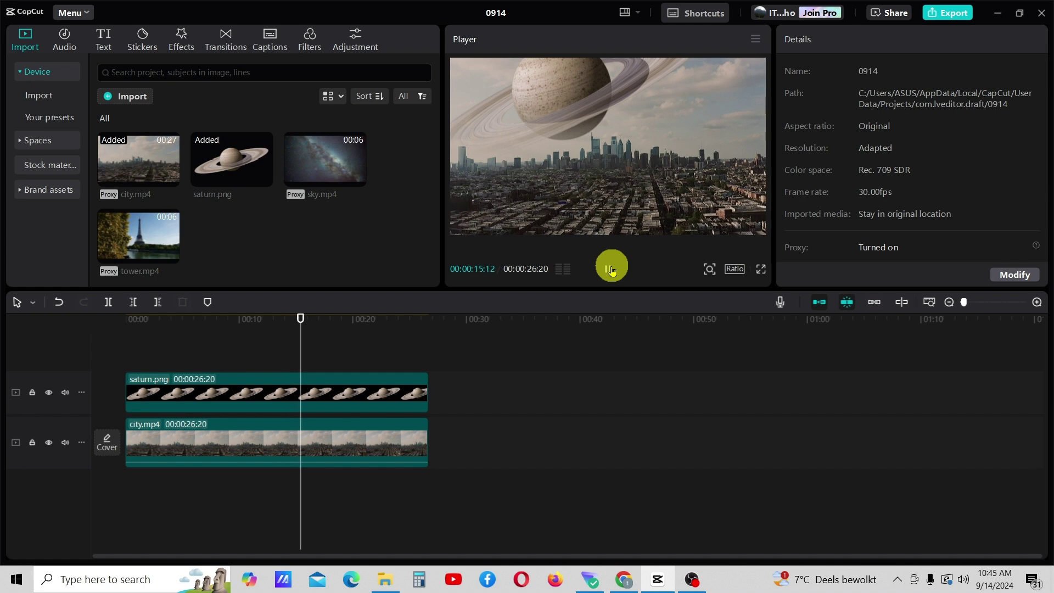
{"action": "left_click", "coordinate": [610, 270]}
{"action": "left_click_drag", "start_coordinate": [299, 322], "coordinate": [264, 324]}
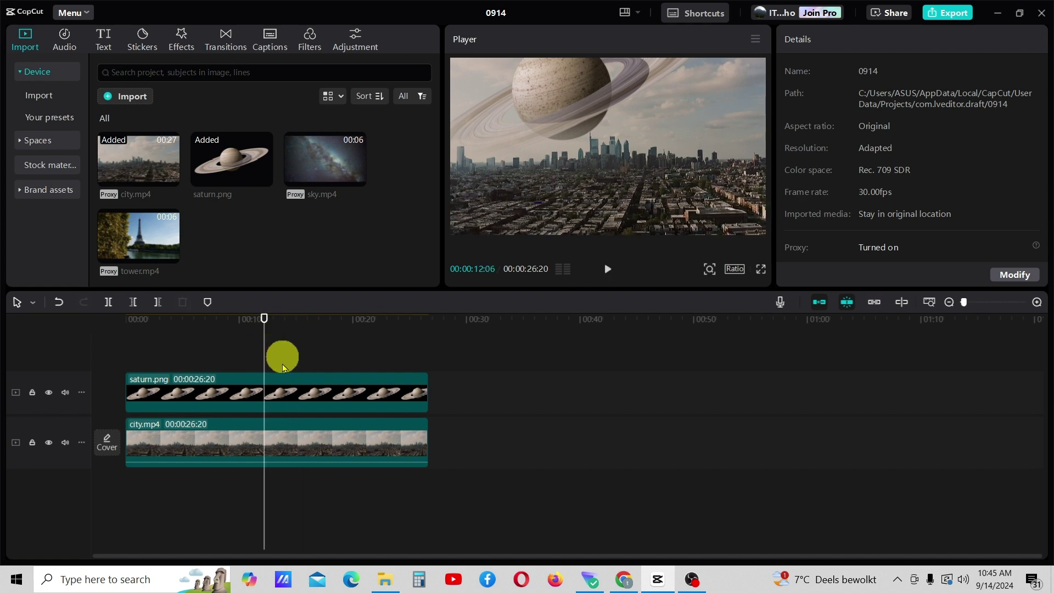
- Give the city clip Clarity 8 and Vignette 14 in Basic adjustments, then preview
{"action": "left_click", "coordinate": [318, 435]}
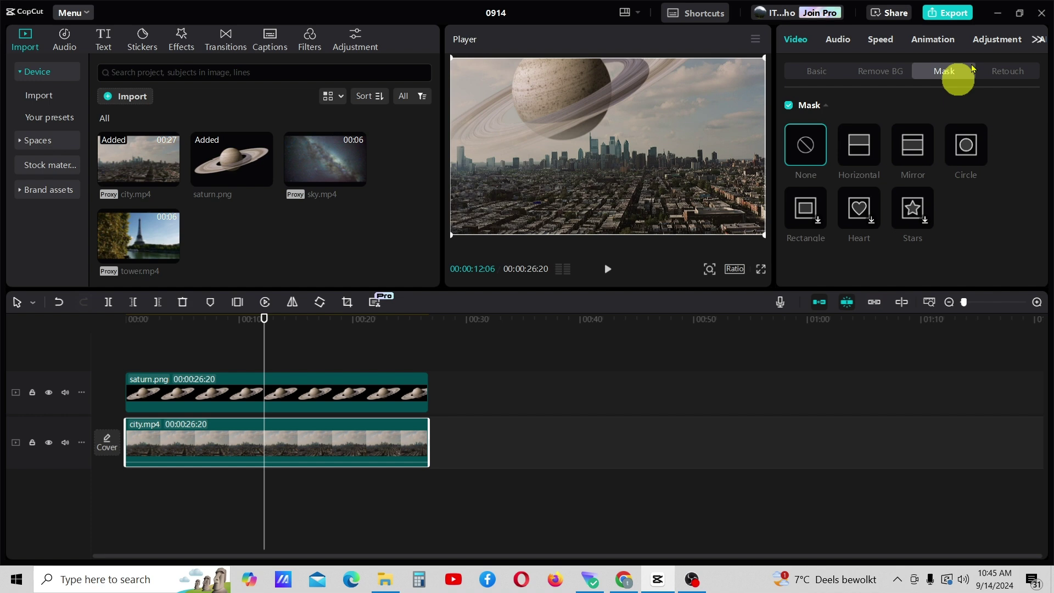
{"action": "left_click", "coordinate": [992, 39]}
{"action": "scroll", "coordinate": [915, 165], "scroll_direction": "down", "scroll_amount": 3}
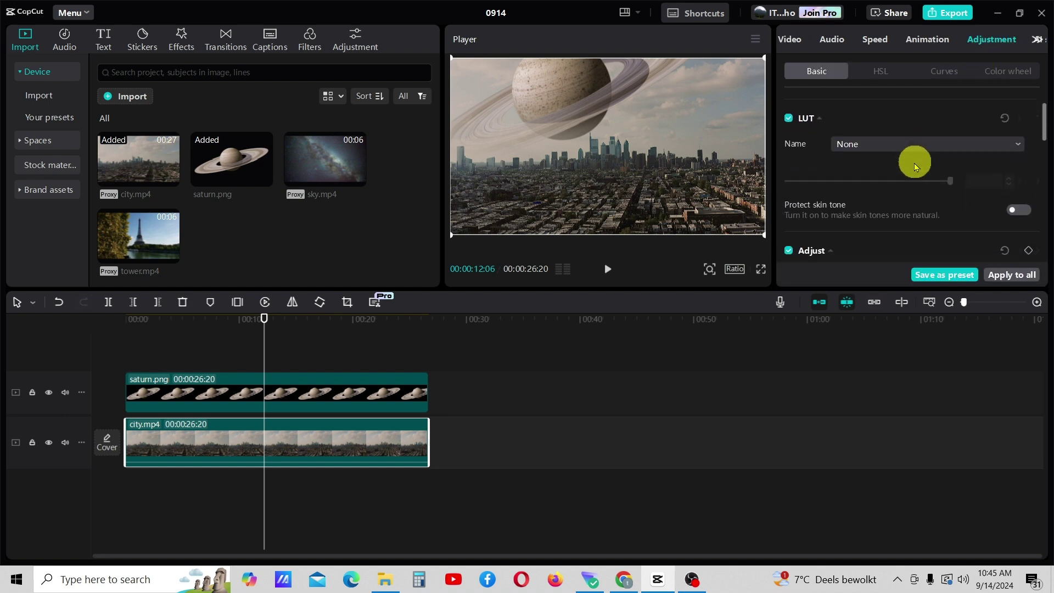
{"action": "scroll", "coordinate": [914, 165], "scroll_direction": "down", "scroll_amount": 4}
{"action": "scroll", "coordinate": [913, 160], "scroll_direction": "up", "scroll_amount": 1}
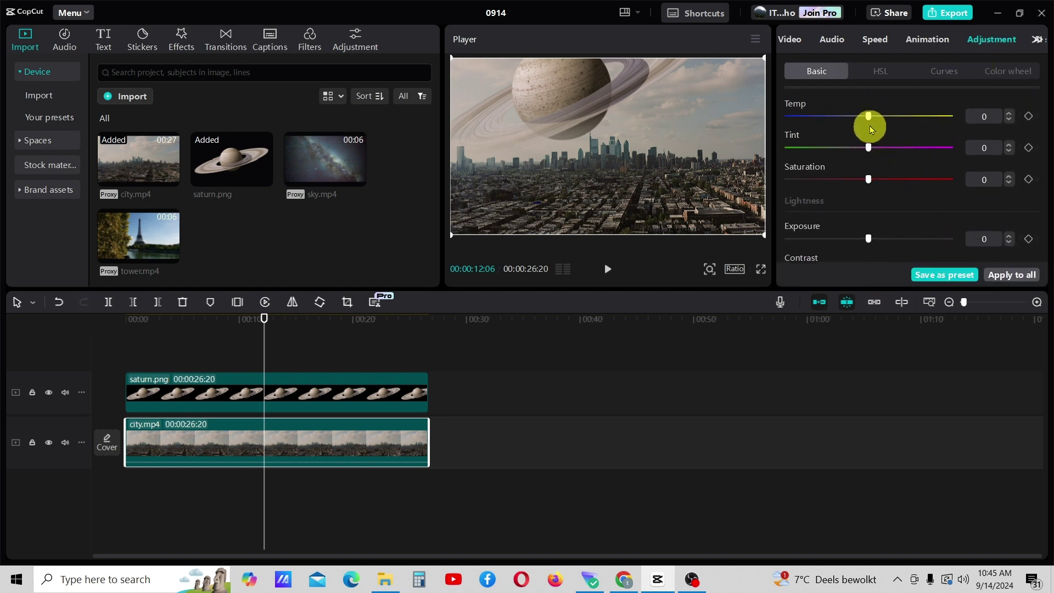
{"action": "mouse_move", "coordinate": [888, 124]}
{"action": "left_mouse_down"}
{"action": "mouse_move", "coordinate": [880, 179]}
{"action": "mouse_move", "coordinate": [865, 193]}
{"action": "left_mouse_up"}
{"action": "scroll", "coordinate": [877, 190], "scroll_direction": "down", "scroll_amount": 1}
{"action": "scroll", "coordinate": [890, 198], "scroll_direction": "down", "scroll_amount": 2}
{"action": "scroll", "coordinate": [877, 207], "scroll_direction": "up", "scroll_amount": 1}
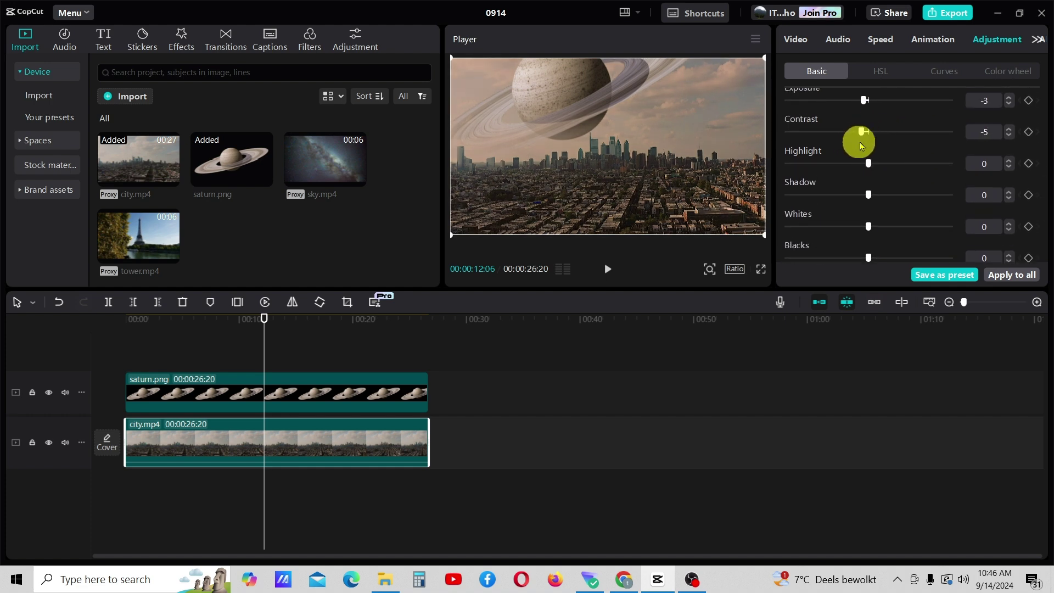
{"action": "left_click_drag", "start_coordinate": [868, 162], "coordinate": [895, 168]}
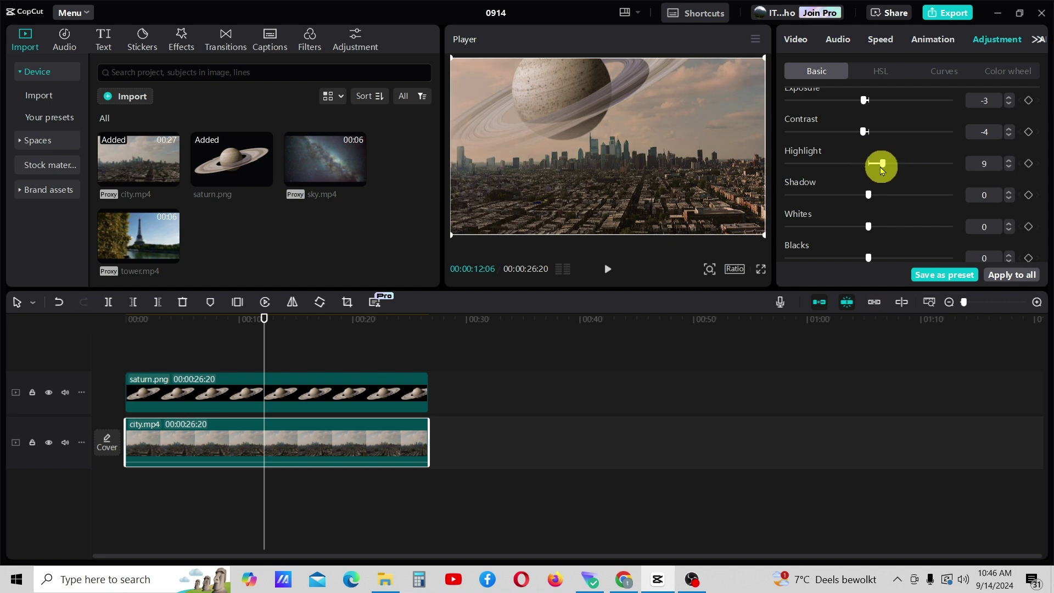
{"action": "scroll", "coordinate": [887, 189], "scroll_direction": "down", "scroll_amount": 1}
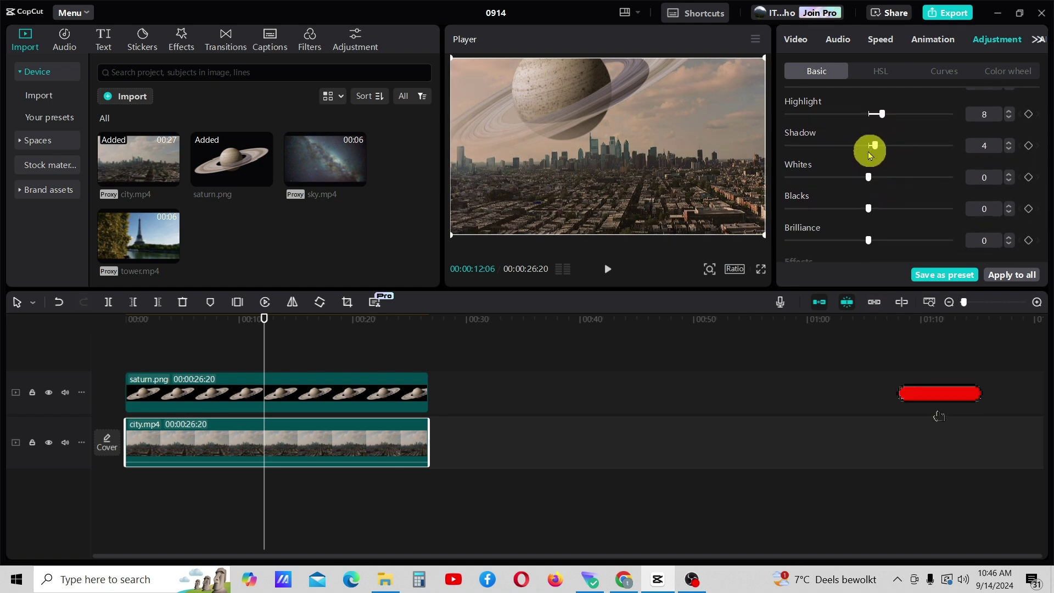
{"action": "scroll", "coordinate": [878, 146], "scroll_direction": "down", "scroll_amount": 1}
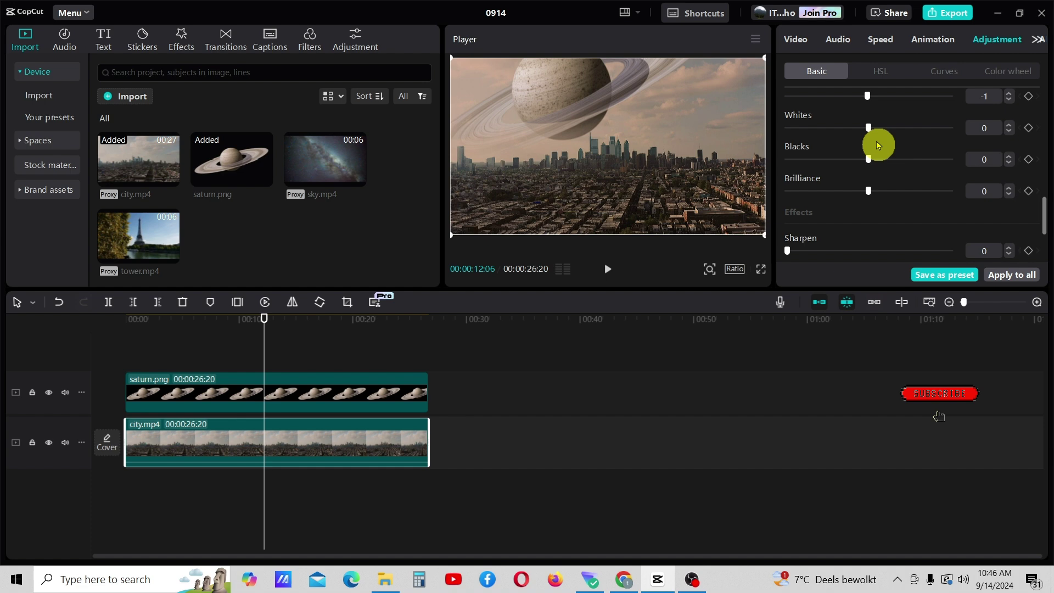
{"action": "left_click_drag", "start_coordinate": [878, 130], "coordinate": [874, 132]}
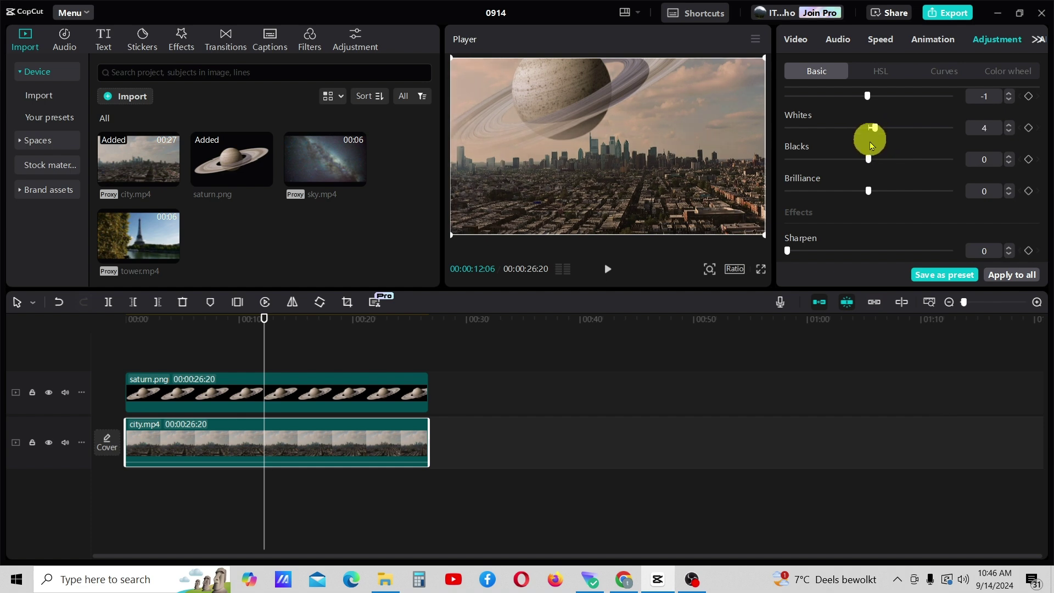
{"action": "scroll", "coordinate": [866, 165], "scroll_direction": "down", "scroll_amount": 2}
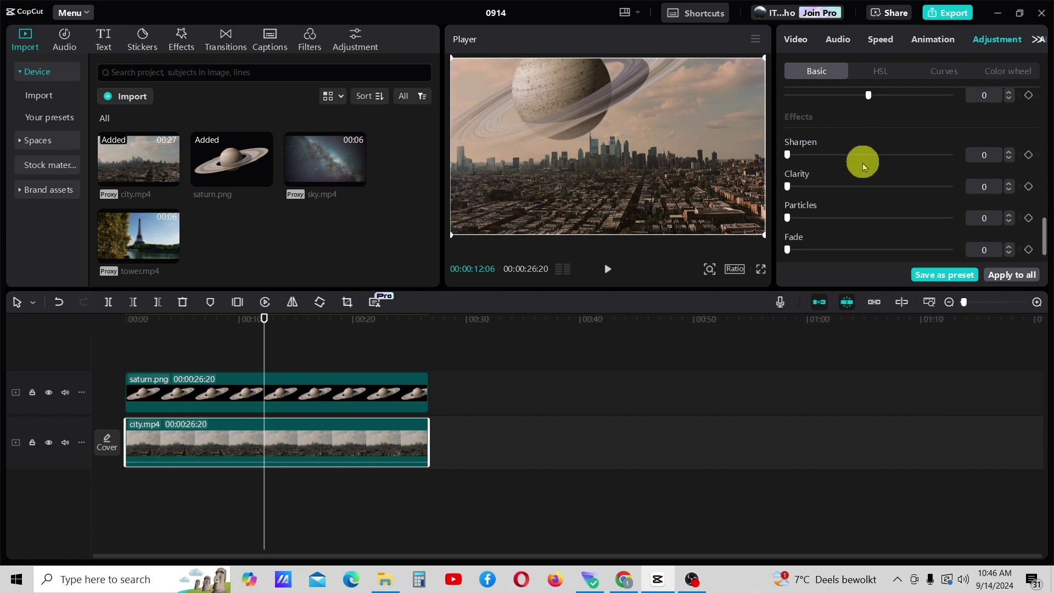
{"action": "scroll", "coordinate": [832, 167], "scroll_direction": "down", "scroll_amount": 1}
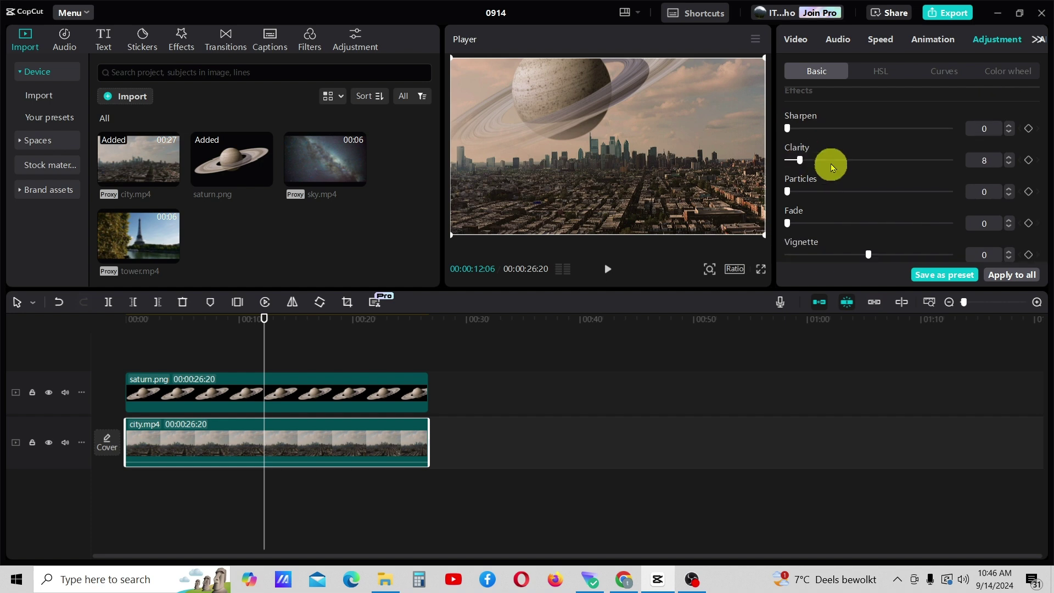
{"action": "mouse_move", "coordinate": [869, 255]}
{"action": "left_mouse_down"}
{"action": "mouse_move", "coordinate": [898, 261]}
{"action": "mouse_move", "coordinate": [892, 254]}
{"action": "left_mouse_up"}
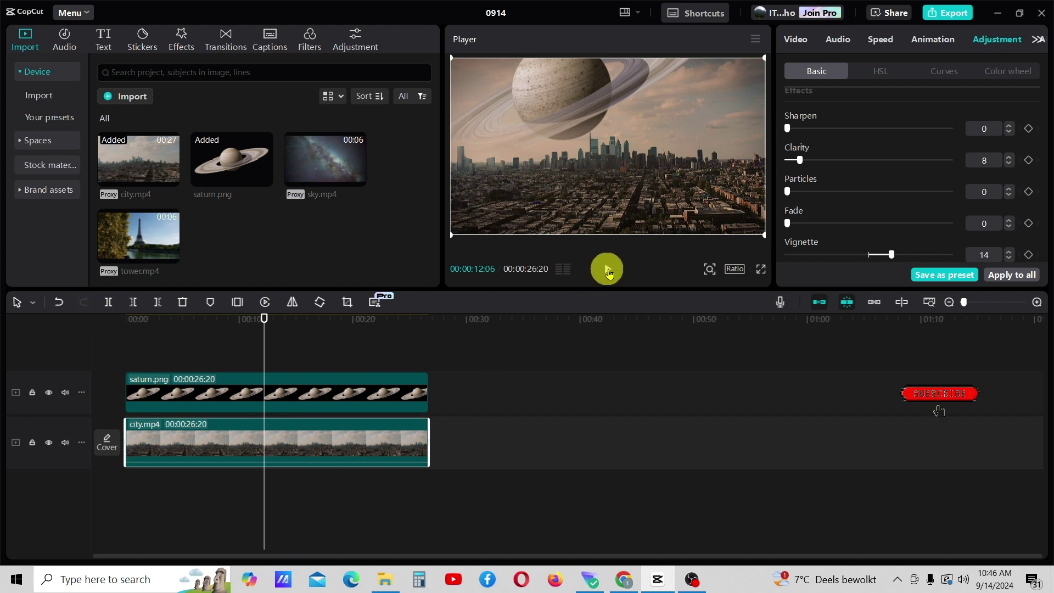
{"action": "left_click", "coordinate": [607, 271]}
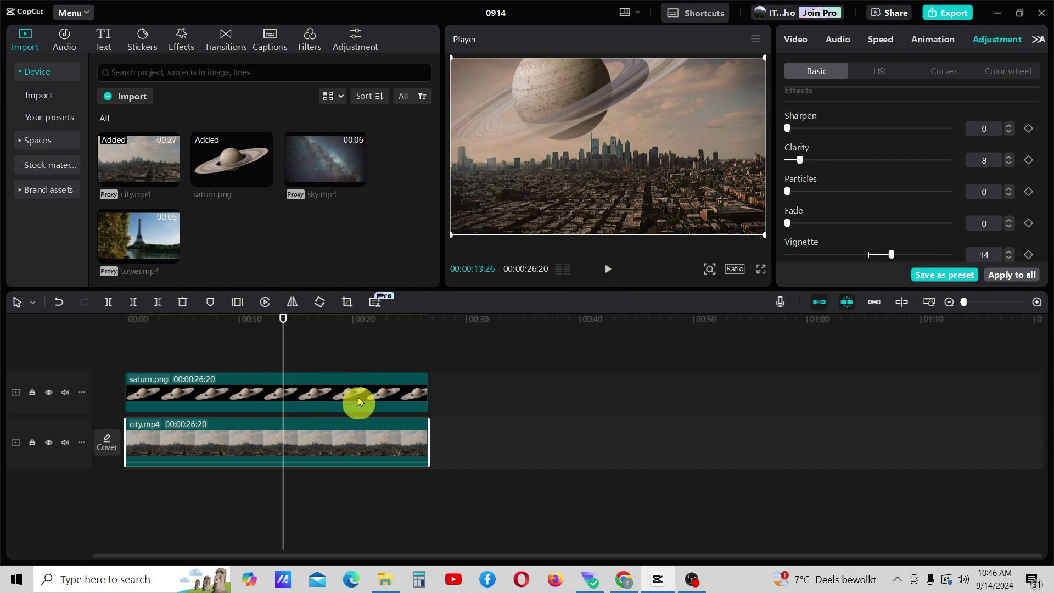
- Grade Saturn: Temp 7, Tint 5, Saturation 5, Contrast 4, Shadow -2, Clarity 4
{"action": "left_click", "coordinate": [333, 387]}
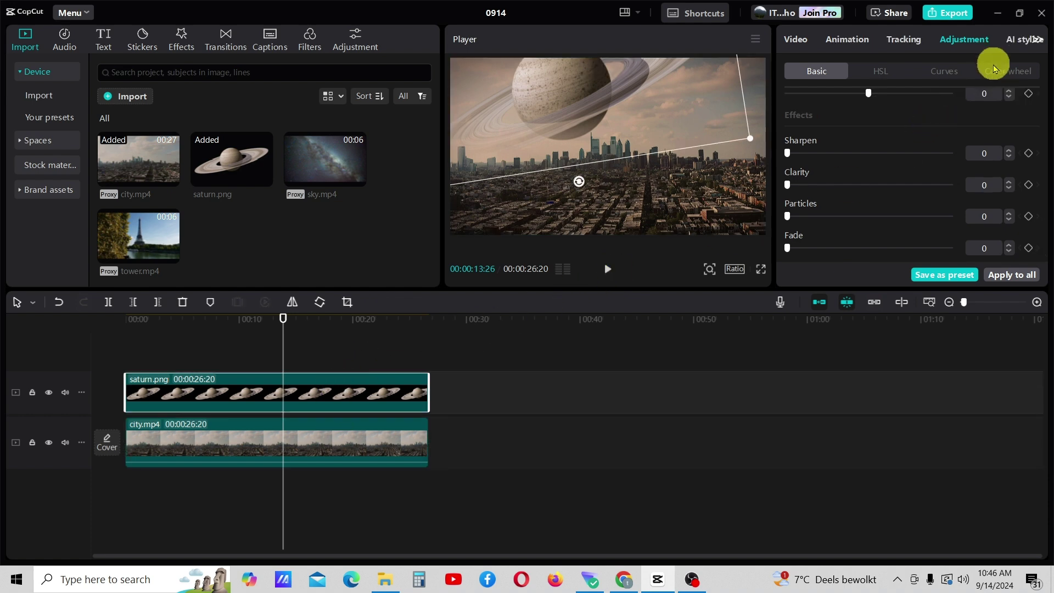
{"action": "scroll", "coordinate": [907, 116], "scroll_direction": "up", "scroll_amount": 3}
{"action": "scroll", "coordinate": [907, 117], "scroll_direction": "up", "scroll_amount": 2}
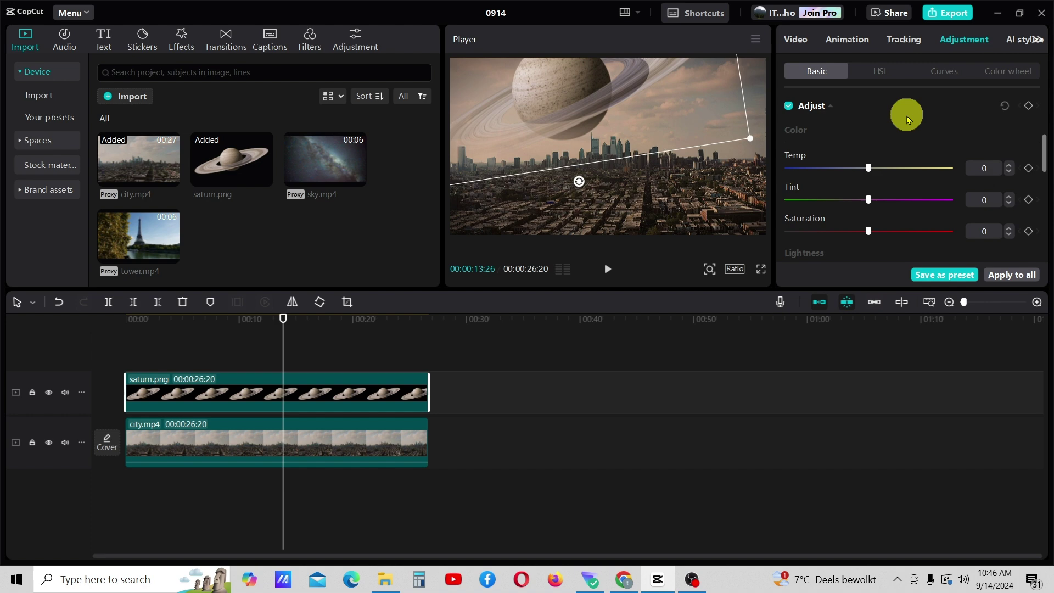
{"action": "scroll", "coordinate": [907, 116], "scroll_direction": "up", "scroll_amount": 2}
{"action": "scroll", "coordinate": [907, 116], "scroll_direction": "down", "scroll_amount": 3}
{"action": "scroll", "coordinate": [907, 116], "scroll_direction": "up", "scroll_amount": 1}
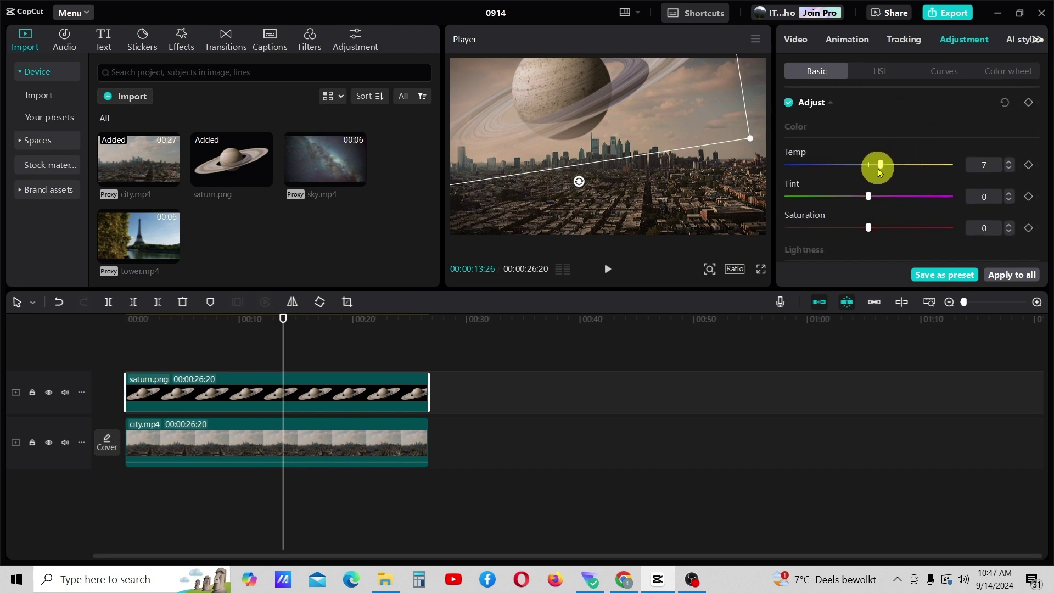
{"action": "left_click_drag", "start_coordinate": [869, 196], "coordinate": [878, 197]}
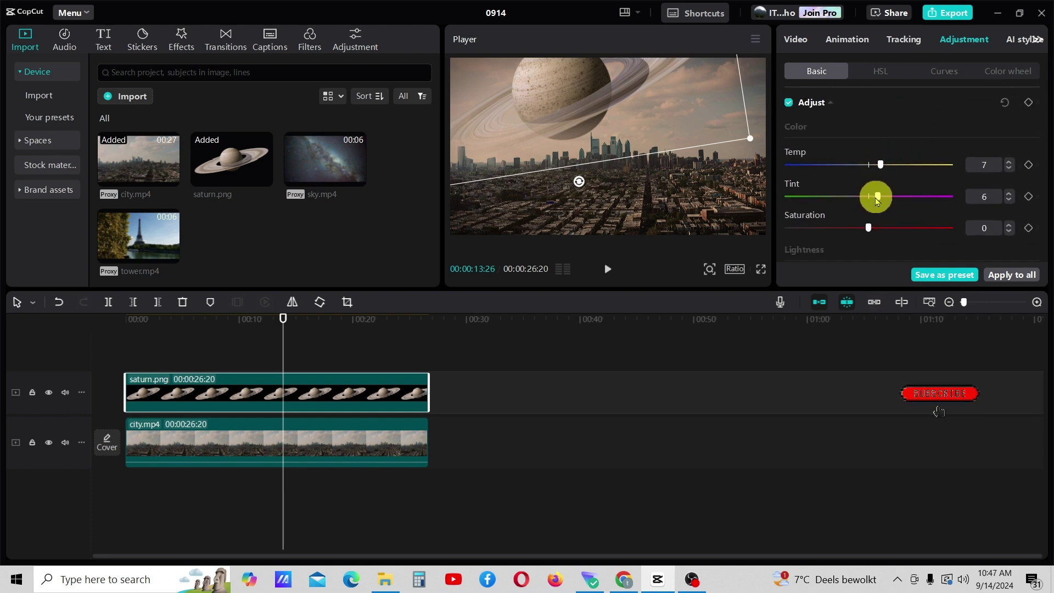
{"action": "scroll", "coordinate": [876, 231], "scroll_direction": "down", "scroll_amount": 1}
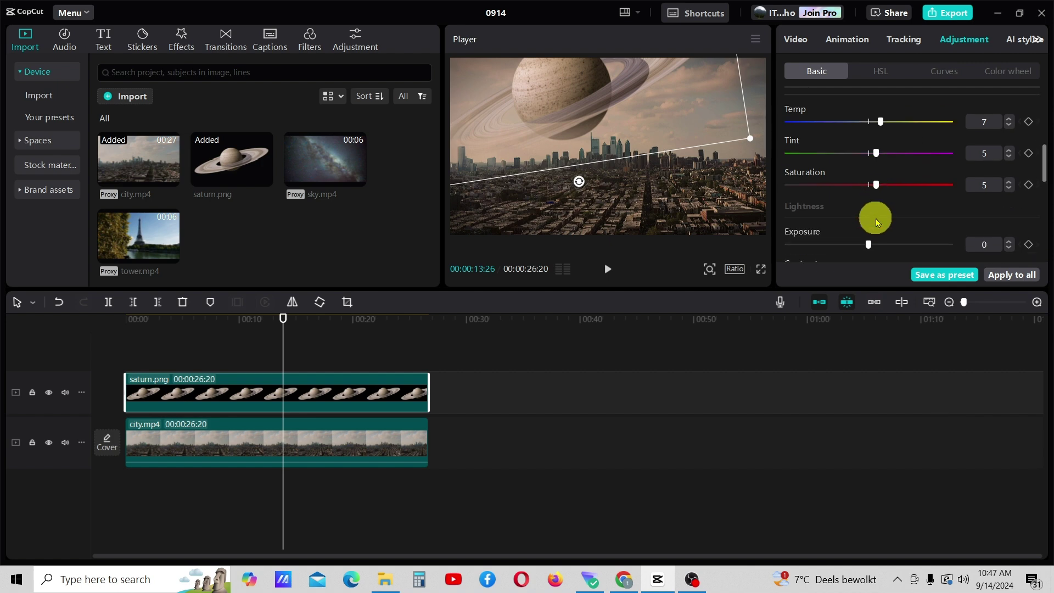
{"action": "scroll", "coordinate": [871, 207], "scroll_direction": "down", "scroll_amount": 1}
{"action": "mouse_move", "coordinate": [869, 189]}
{"action": "left_mouse_down"}
{"action": "mouse_move", "coordinate": [883, 189]}
{"action": "mouse_move", "coordinate": [869, 189]}
{"action": "mouse_move", "coordinate": [872, 177]}
{"action": "left_mouse_up"}
{"action": "scroll", "coordinate": [870, 196], "scroll_direction": "down", "scroll_amount": 1}
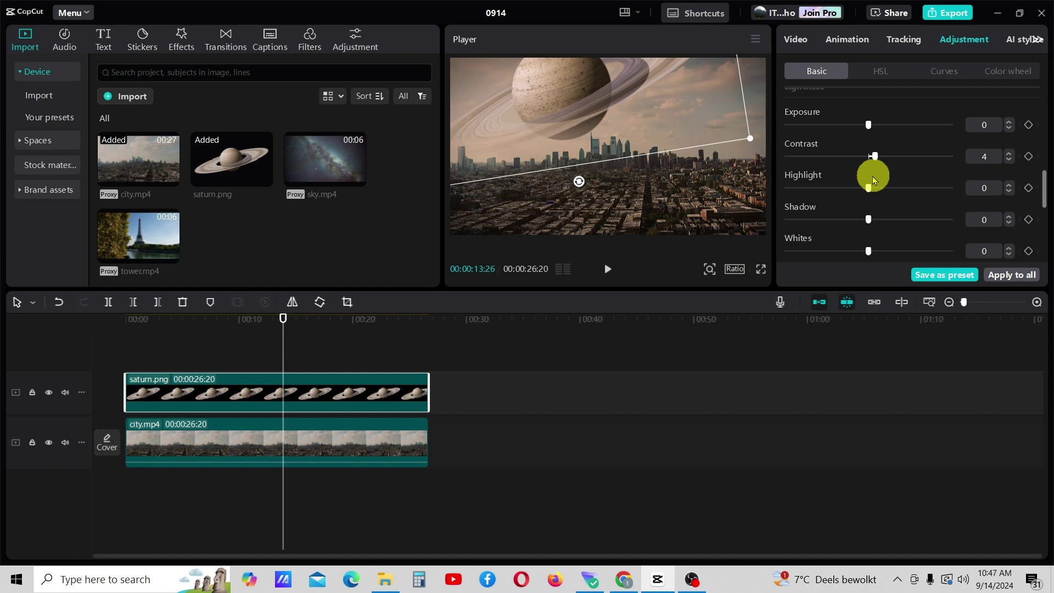
{"action": "scroll", "coordinate": [873, 176], "scroll_direction": "down", "scroll_amount": 1}
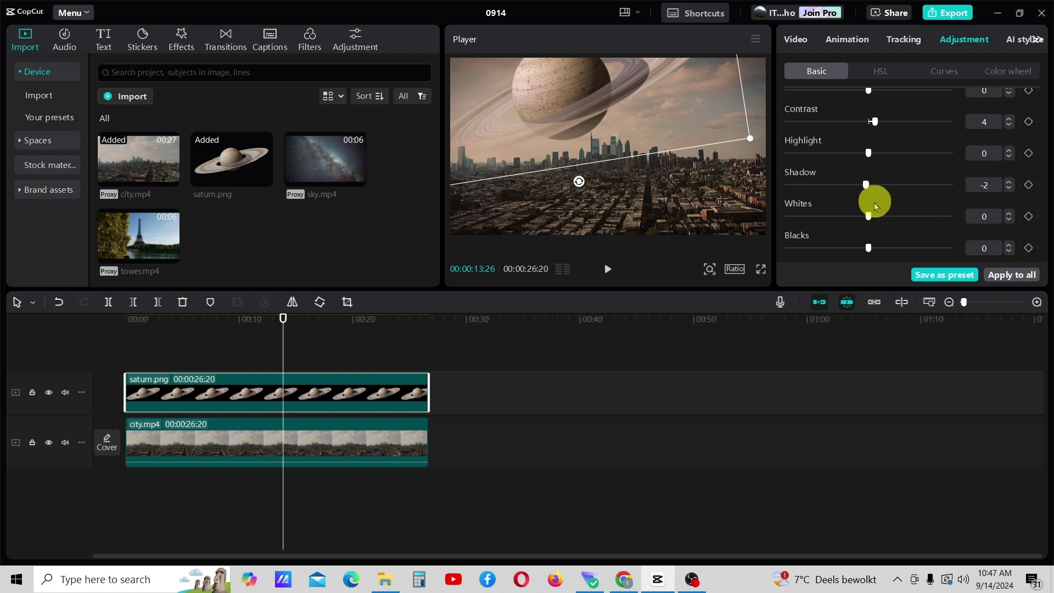
{"action": "scroll", "coordinate": [871, 205], "scroll_direction": "down", "scroll_amount": 1}
{"action": "scroll", "coordinate": [893, 175], "scroll_direction": "down", "scroll_amount": 1}
{"action": "scroll", "coordinate": [898, 172], "scroll_direction": "down", "scroll_amount": 2}
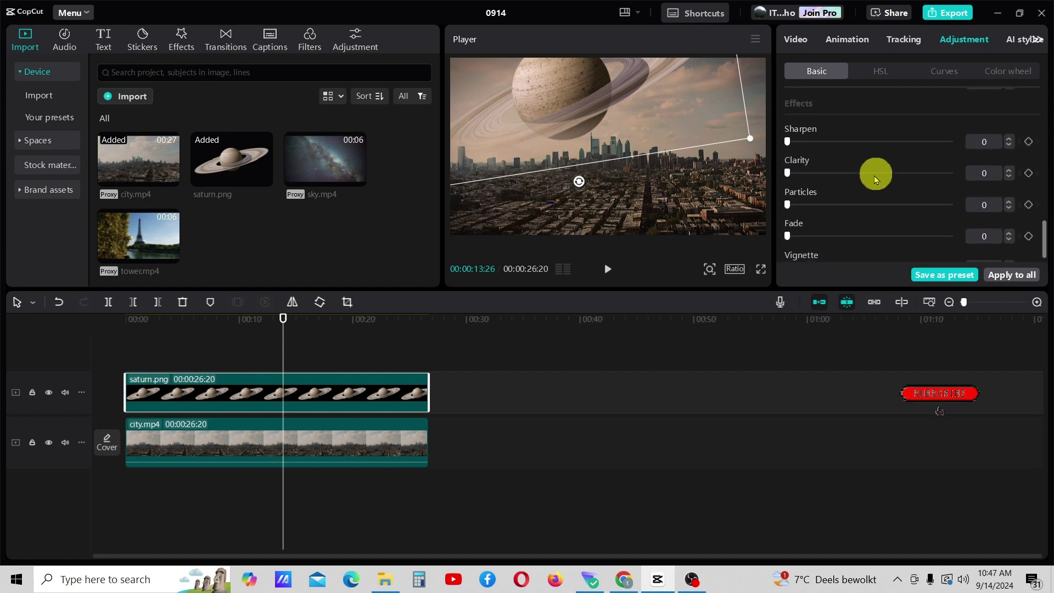
{"action": "scroll", "coordinate": [809, 191], "scroll_direction": "down", "scroll_amount": 1}
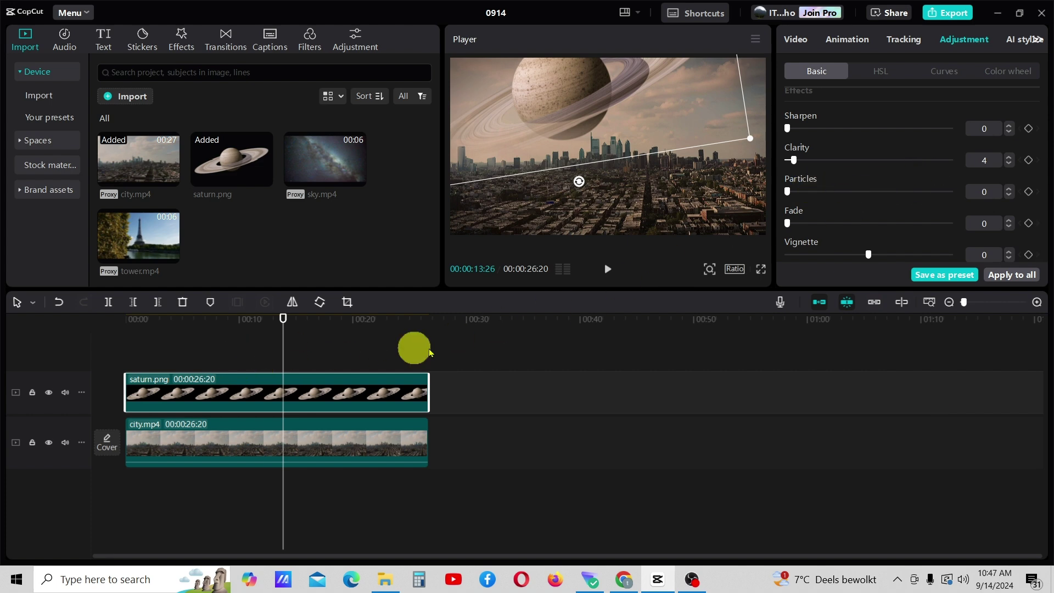
{"action": "left_click", "coordinate": [340, 350]}
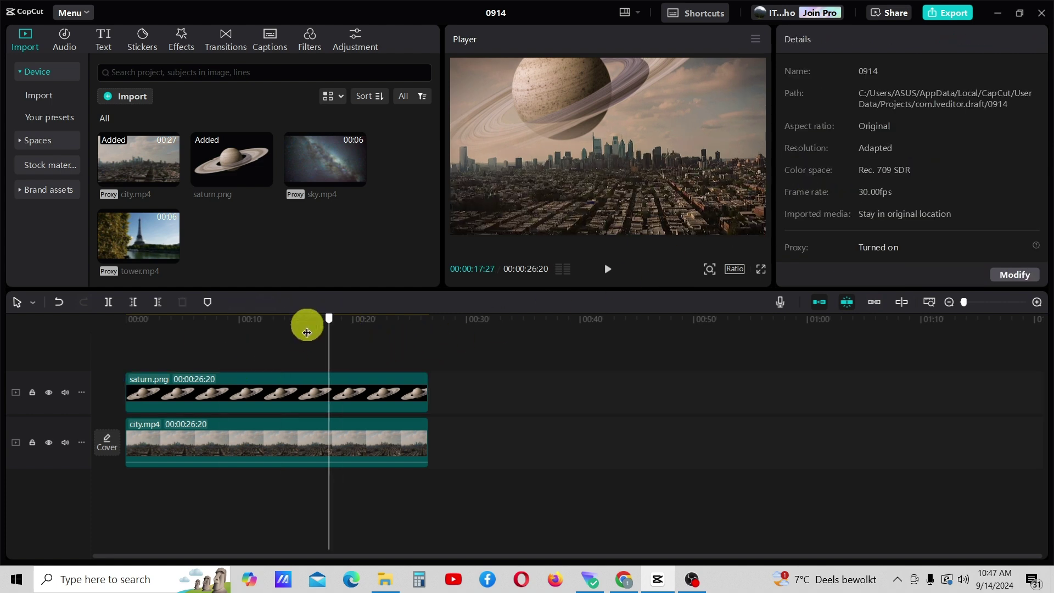
- Rewind and play back the Saturn-over-city composite
{"action": "left_click_drag", "start_coordinate": [345, 323], "coordinate": [187, 321]}
{"action": "left_click", "coordinate": [609, 272]}
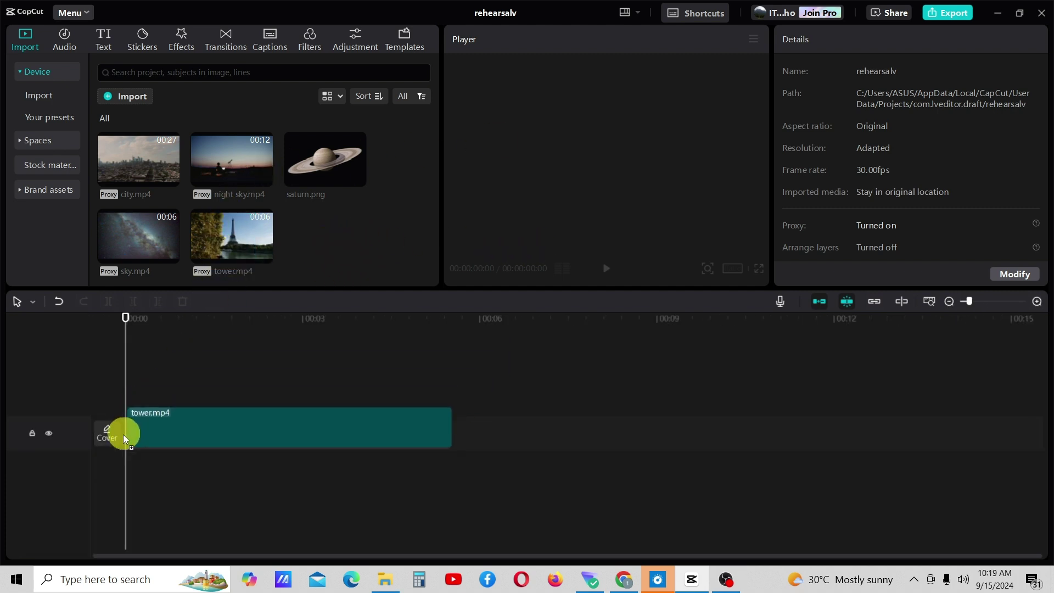
- Add tower.mp4 with saturn.png above it, trimming the tower clip to 5:00
{"action": "left_click_drag", "start_coordinate": [190, 350], "coordinate": [123, 434]}
{"action": "left_click", "coordinate": [607, 268]}
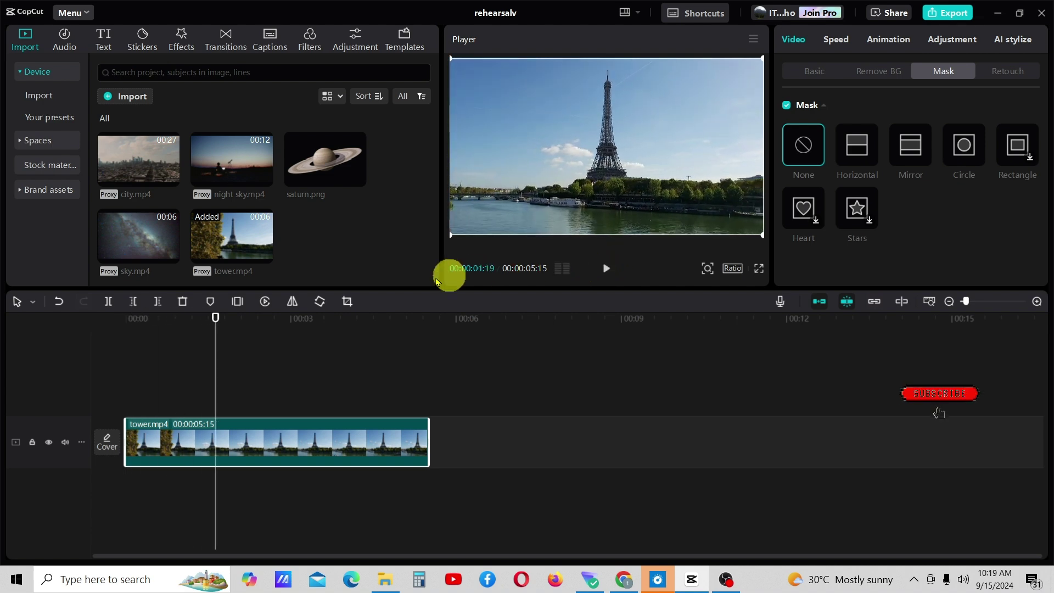
{"action": "left_click_drag", "start_coordinate": [321, 162], "coordinate": [127, 402]}
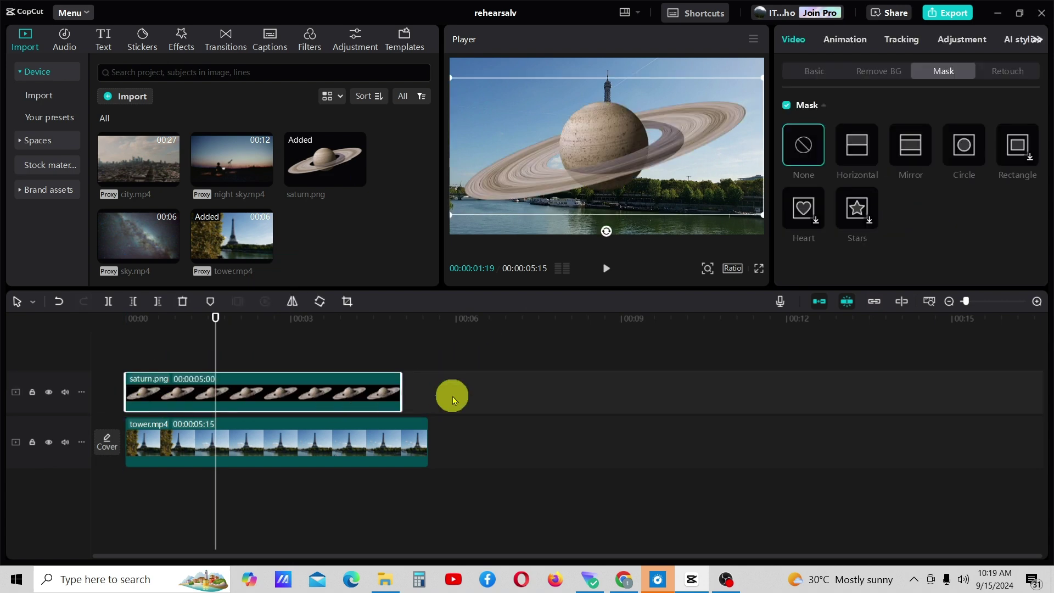
{"action": "left_click", "coordinate": [414, 440]}
{"action": "left_click_drag", "start_coordinate": [428, 433], "coordinate": [402, 437]}
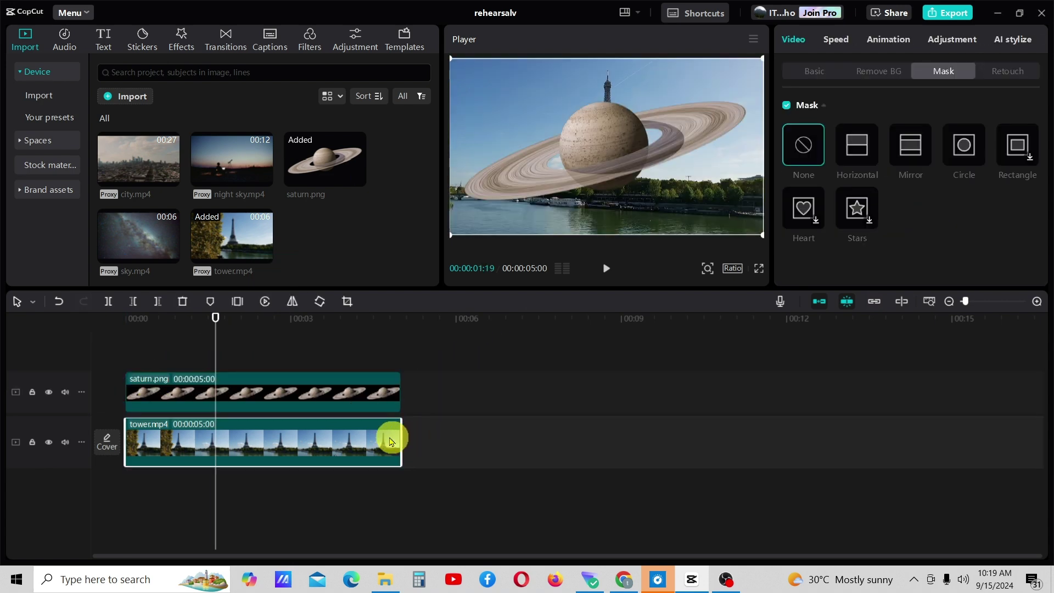
- Enlarge Saturn, raise it high above the tower and tilt it slightly
{"action": "left_click", "coordinate": [297, 388]}
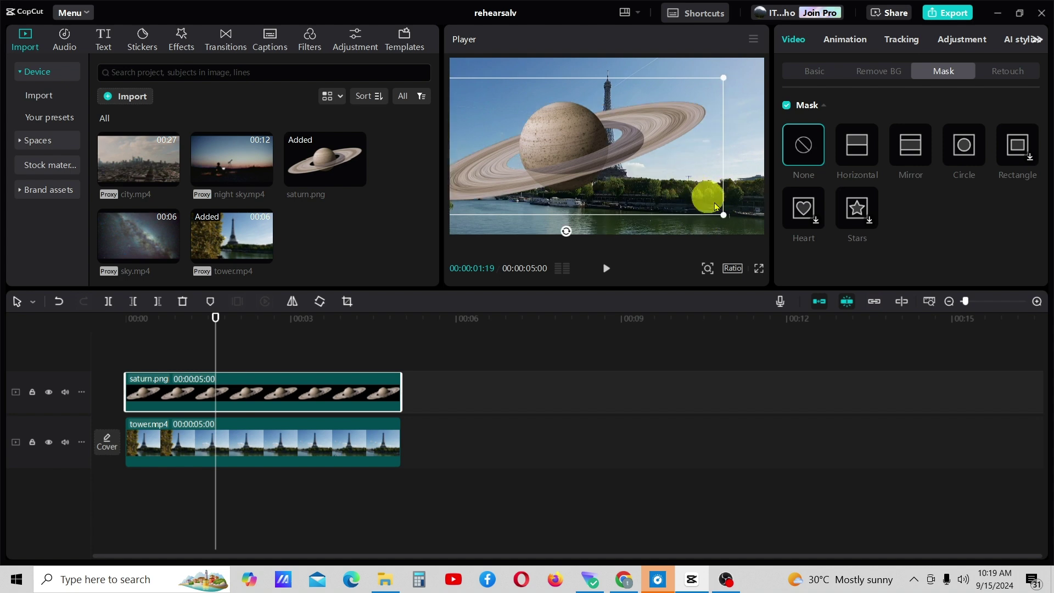
{"action": "left_click_drag", "start_coordinate": [706, 196], "coordinate": [717, 229]}
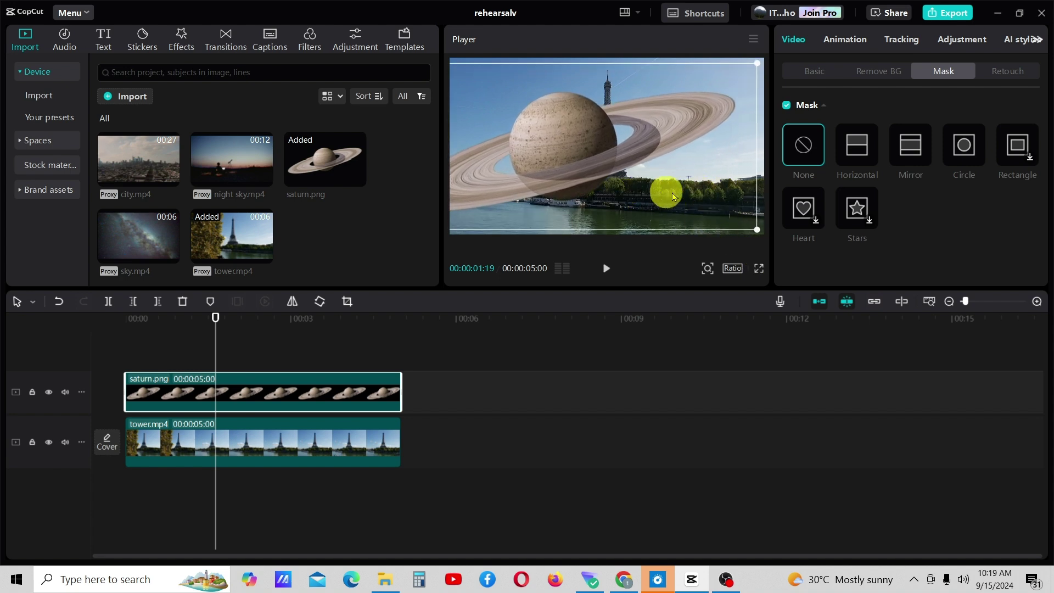
{"action": "mouse_move", "coordinate": [697, 160]}
{"action": "left_mouse_down"}
{"action": "mouse_move", "coordinate": [642, 138]}
{"action": "mouse_move", "coordinate": [631, 106]}
{"action": "mouse_move", "coordinate": [632, 118]}
{"action": "left_mouse_up"}
{"action": "mouse_move", "coordinate": [598, 210]}
{"action": "left_mouse_down"}
{"action": "mouse_move", "coordinate": [618, 224]}
{"action": "mouse_move", "coordinate": [610, 216]}
{"action": "left_mouse_up"}
{"action": "left_click_drag", "start_coordinate": [642, 132], "coordinate": [644, 123]}
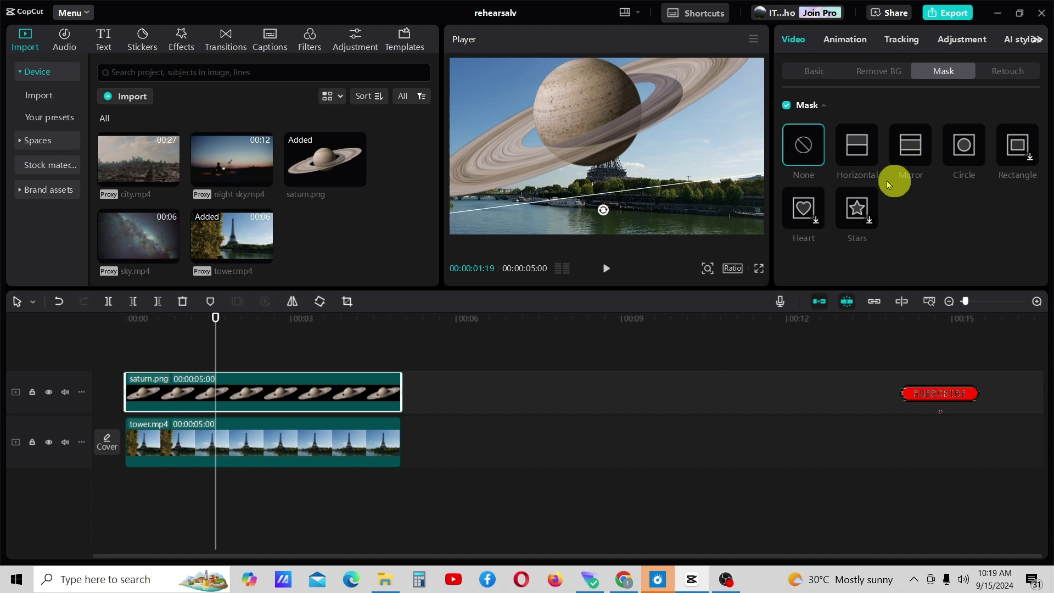
- Give Saturn a lowered, feathered horizontal mask rotated to 24°
{"action": "left_click", "coordinate": [858, 153]}
{"action": "left_click_drag", "start_coordinate": [544, 99], "coordinate": [559, 134]}
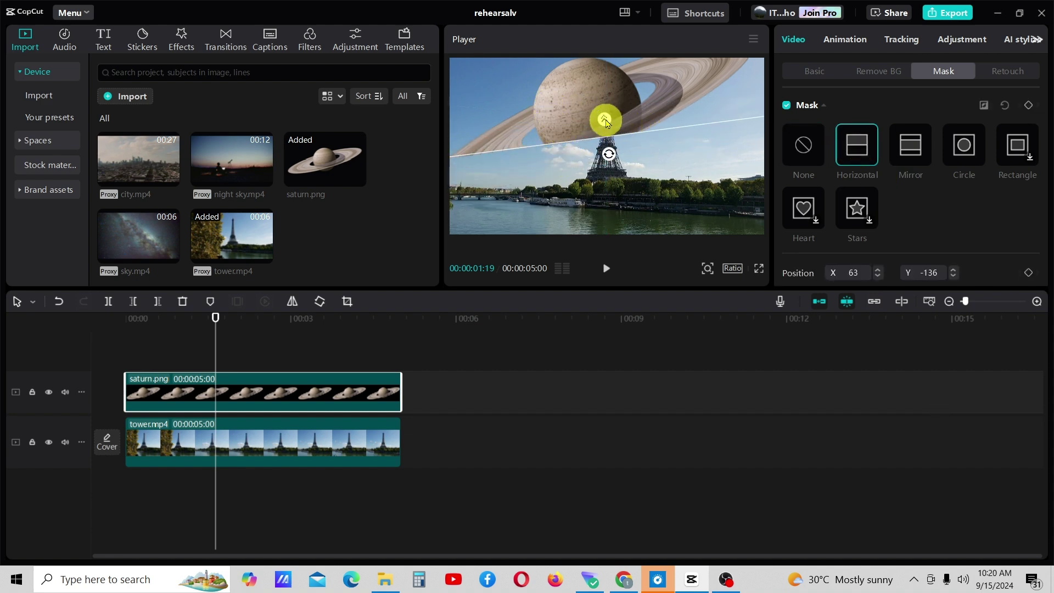
{"action": "left_click_drag", "start_coordinate": [605, 121], "coordinate": [602, 95]}
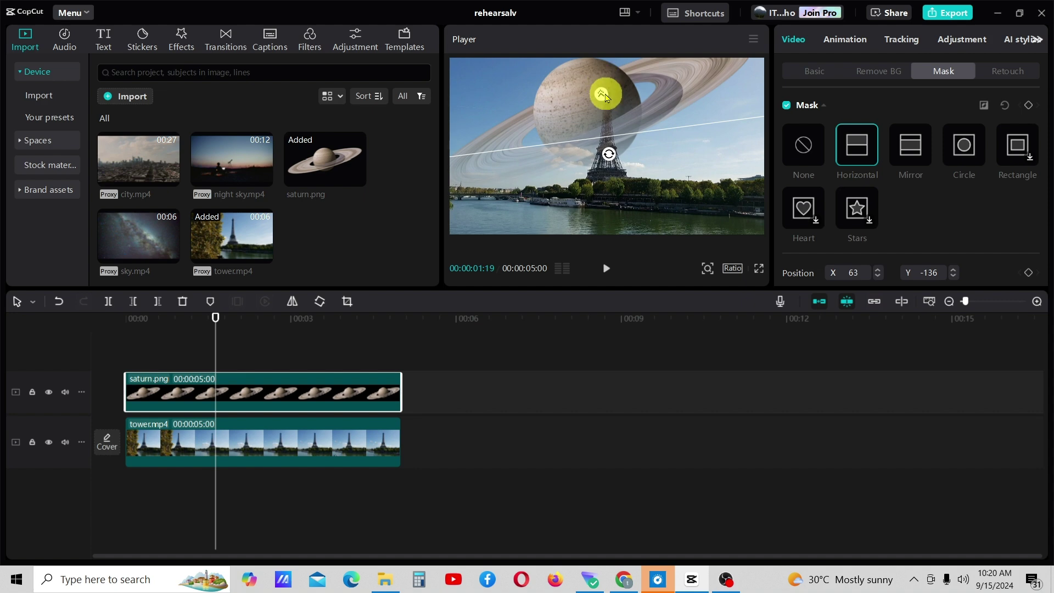
{"action": "left_click_drag", "start_coordinate": [610, 156], "coordinate": [606, 170]}
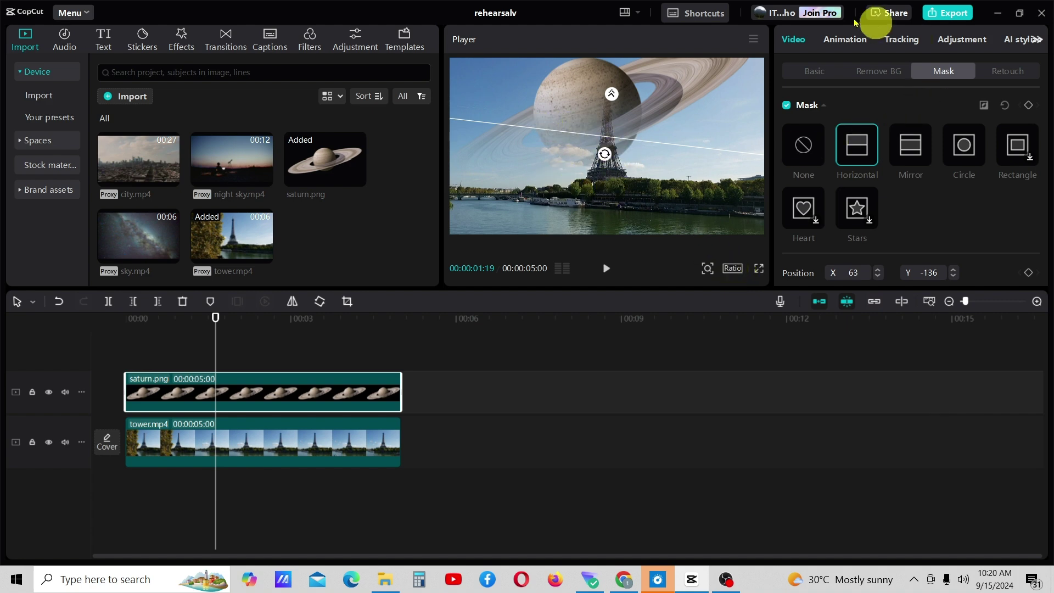
- Set Saturn's blend mode to Overlay and its opacity to about 94%
{"action": "left_click", "coordinate": [814, 80]}
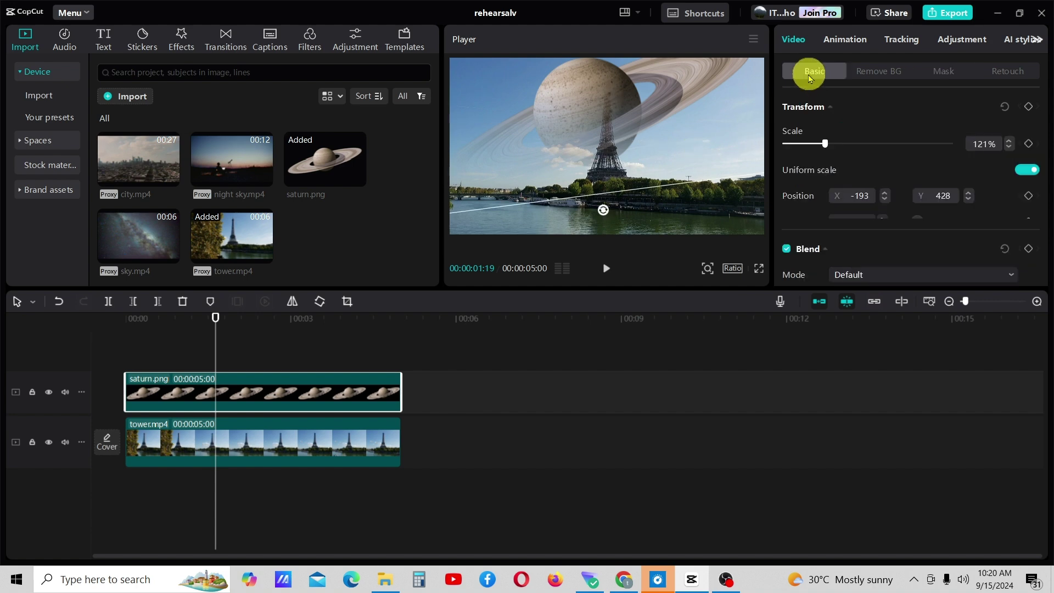
{"action": "scroll", "coordinate": [817, 178], "scroll_direction": "down", "scroll_amount": 1}
{"action": "scroll", "coordinate": [817, 178], "scroll_direction": "down", "scroll_amount": 2}
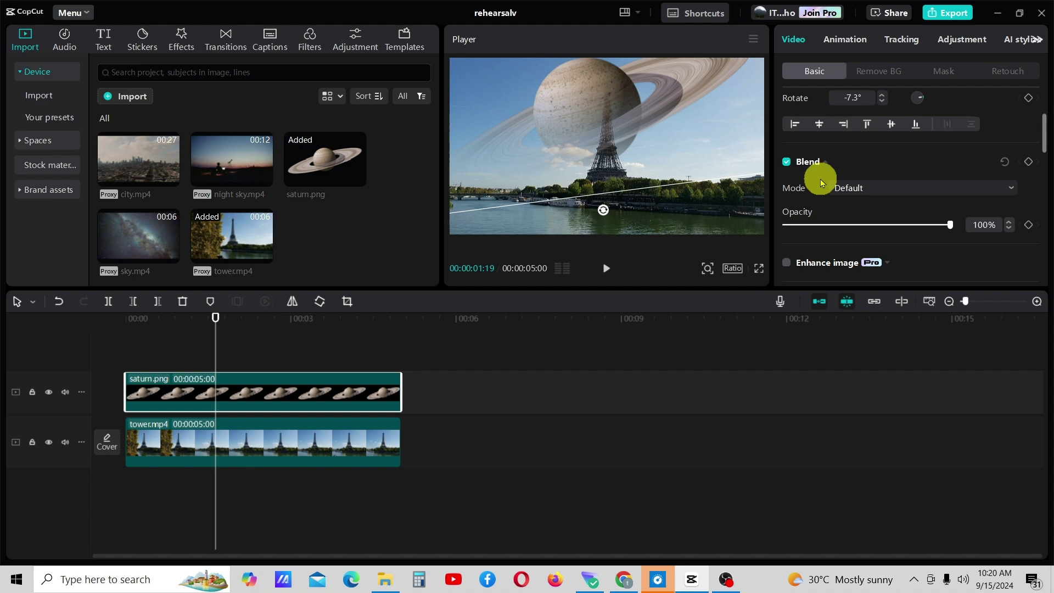
{"action": "scroll", "coordinate": [818, 178], "scroll_direction": "down", "scroll_amount": 1}
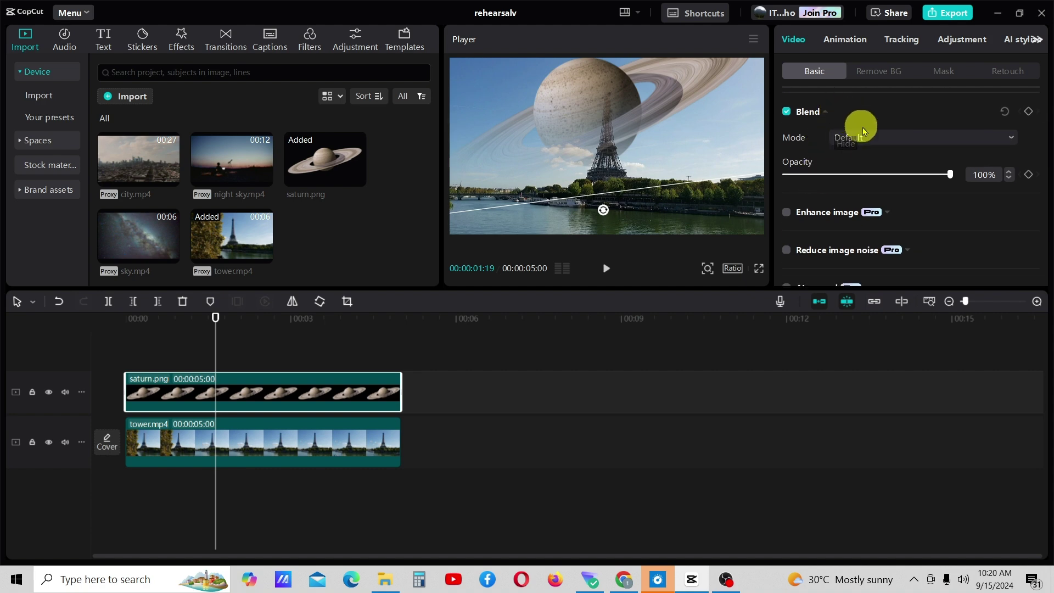
{"action": "left_click", "coordinate": [890, 140]}
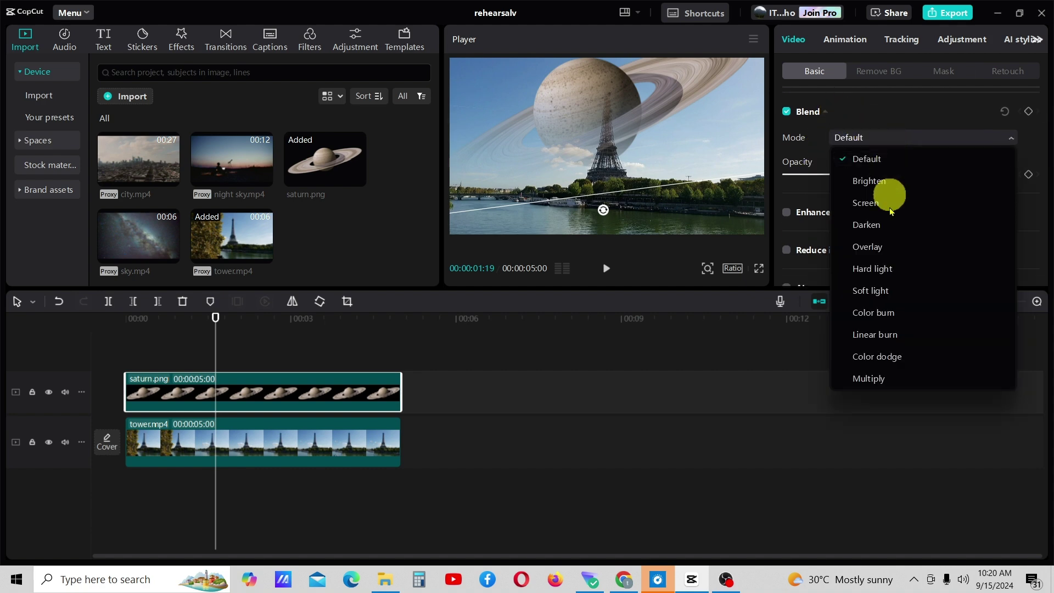
{"action": "left_click", "coordinate": [887, 245]}
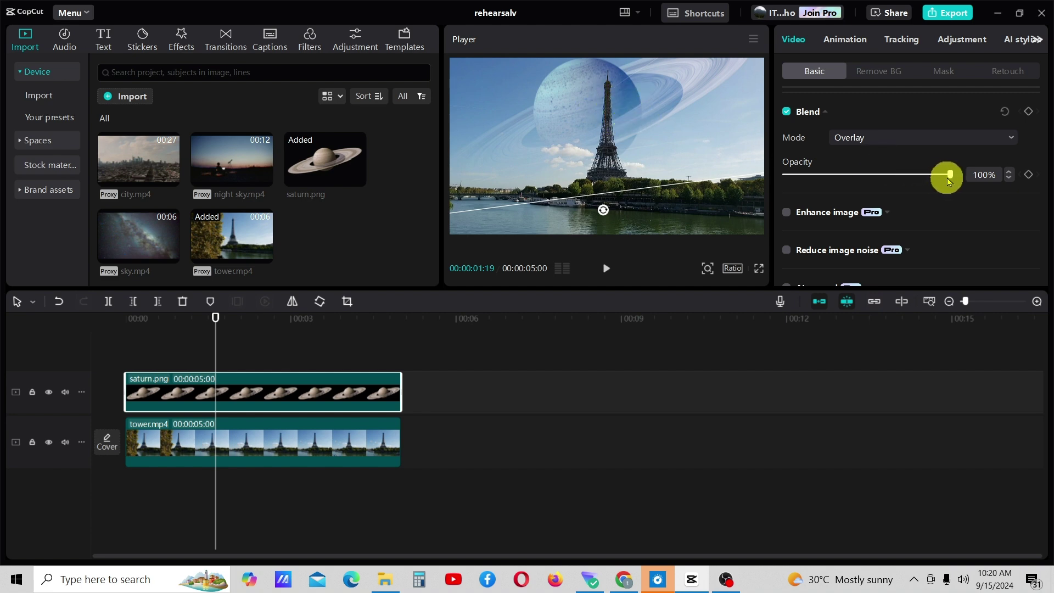
{"action": "left_click_drag", "start_coordinate": [948, 175], "coordinate": [926, 179]}
{"action": "left_click_drag", "start_coordinate": [933, 176], "coordinate": [920, 206]}
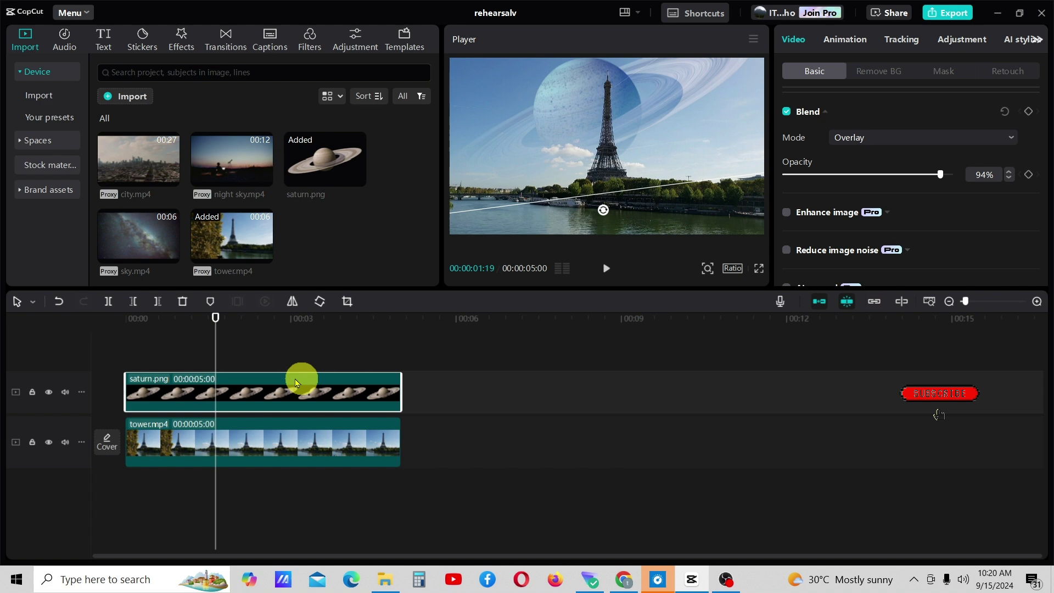
- Set the tower clip's colour temperature to 5
{"action": "left_click", "coordinate": [285, 438]}
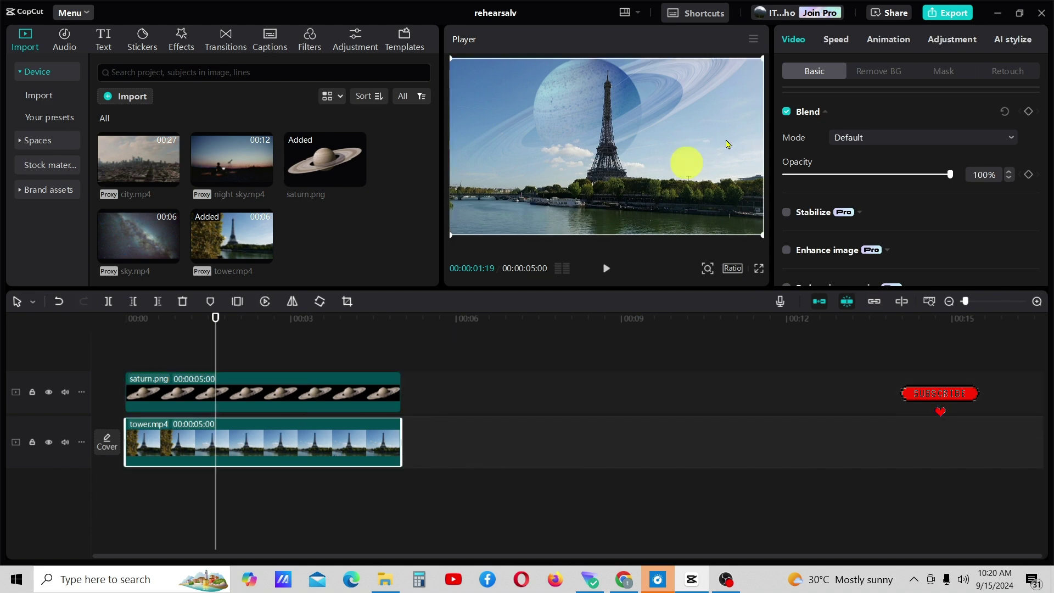
{"action": "left_click", "coordinate": [953, 38]}
{"action": "scroll", "coordinate": [869, 171], "scroll_direction": "down", "scroll_amount": 5}
{"action": "scroll", "coordinate": [873, 169], "scroll_direction": "up", "scroll_amount": 3}
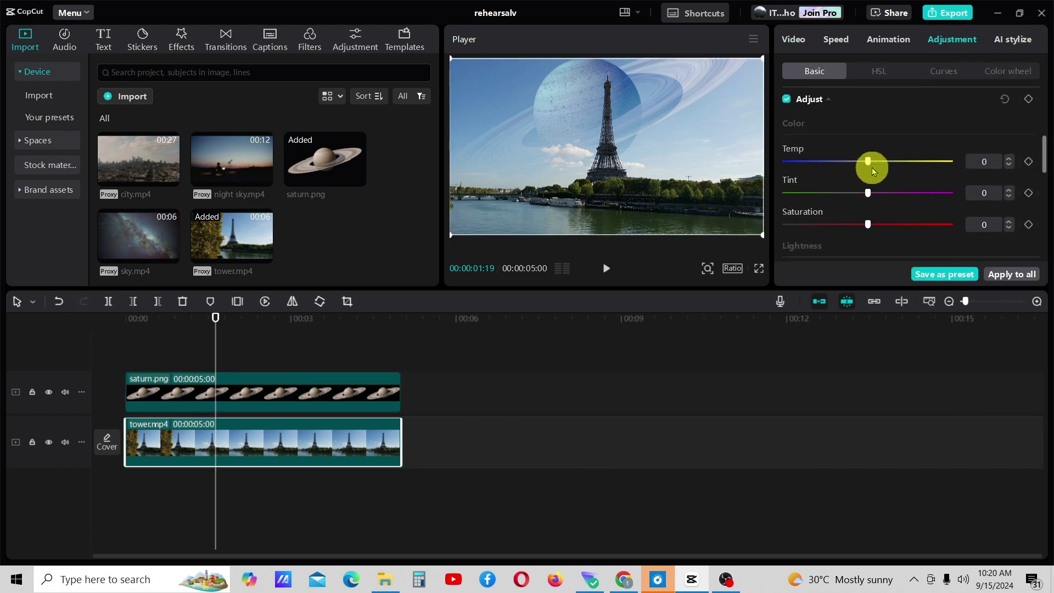
{"action": "scroll", "coordinate": [871, 165], "scroll_direction": "up", "scroll_amount": 1}
{"action": "scroll", "coordinate": [875, 177], "scroll_direction": "down", "scroll_amount": 1}
{"action": "left_click", "coordinate": [897, 172]}
{"action": "left_click_drag", "start_coordinate": [896, 172], "coordinate": [877, 172]}
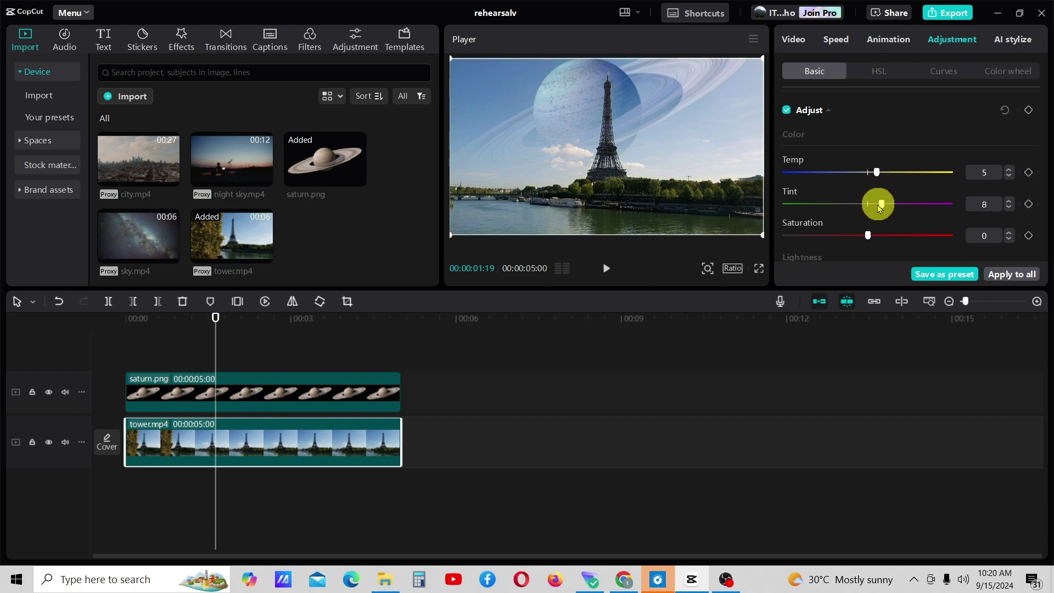
{"action": "scroll", "coordinate": [872, 206], "scroll_direction": "down", "scroll_amount": 3}
{"action": "scroll", "coordinate": [878, 165], "scroll_direction": "up", "scroll_amount": 2}
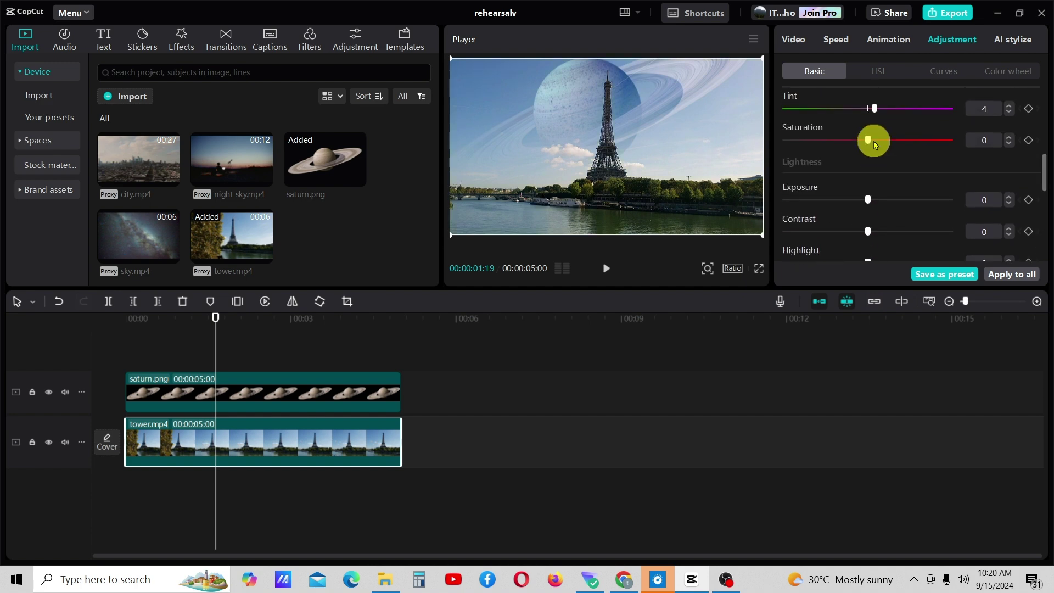
- Set the Saturn image's temperature to -4 and tint to 5
{"action": "left_click", "coordinate": [271, 388]}
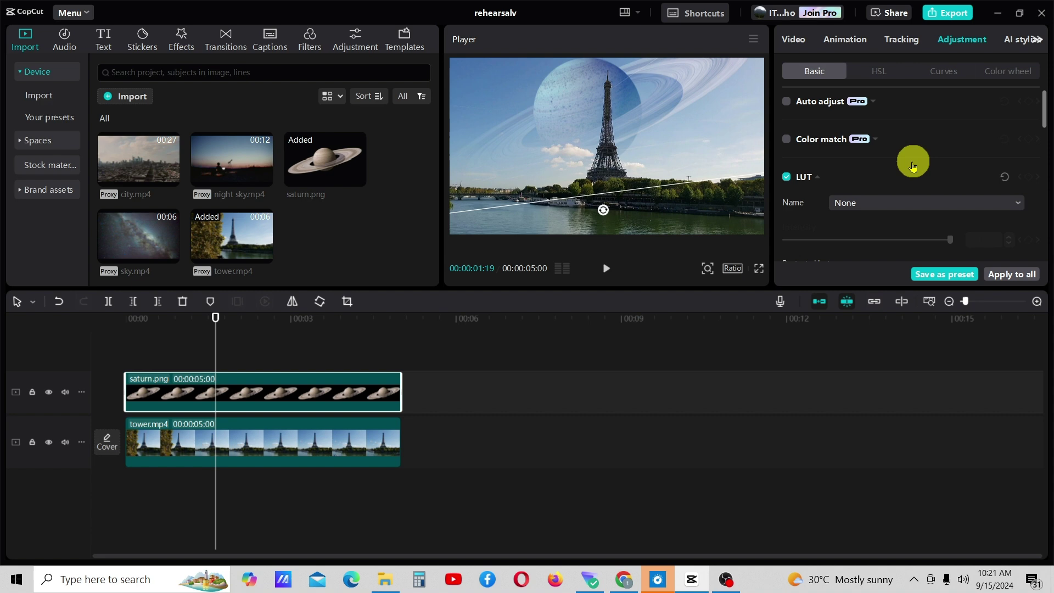
{"action": "scroll", "coordinate": [907, 157], "scroll_direction": "down", "scroll_amount": 3}
{"action": "scroll", "coordinate": [907, 157], "scroll_direction": "down", "scroll_amount": 1}
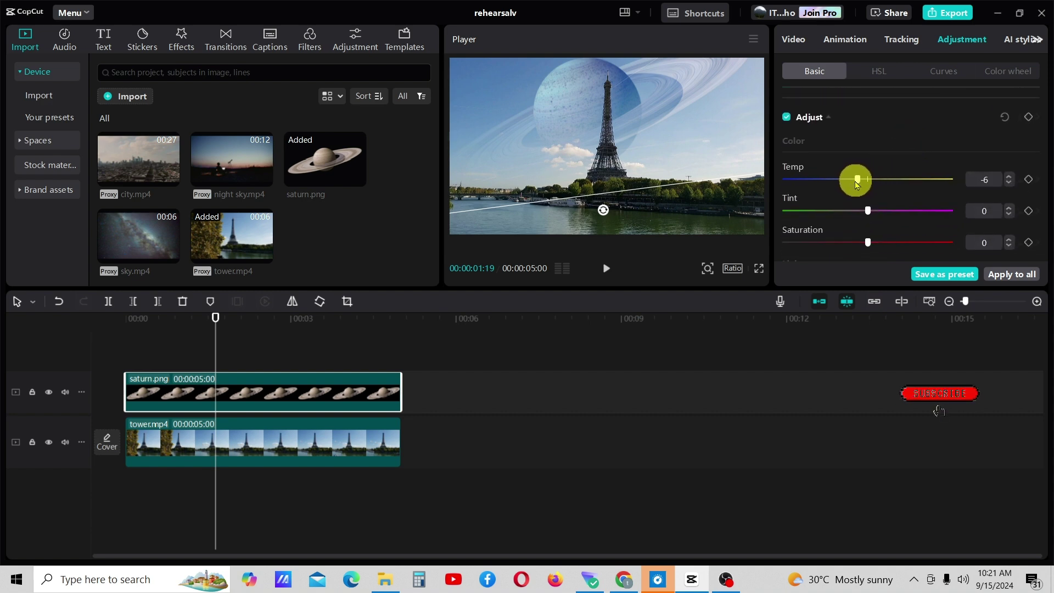
{"action": "scroll", "coordinate": [860, 184], "scroll_direction": "down", "scroll_amount": 1}
{"action": "left_click_drag", "start_coordinate": [868, 162], "coordinate": [876, 162]}
{"action": "left_click_drag", "start_coordinate": [868, 193], "coordinate": [864, 193]}
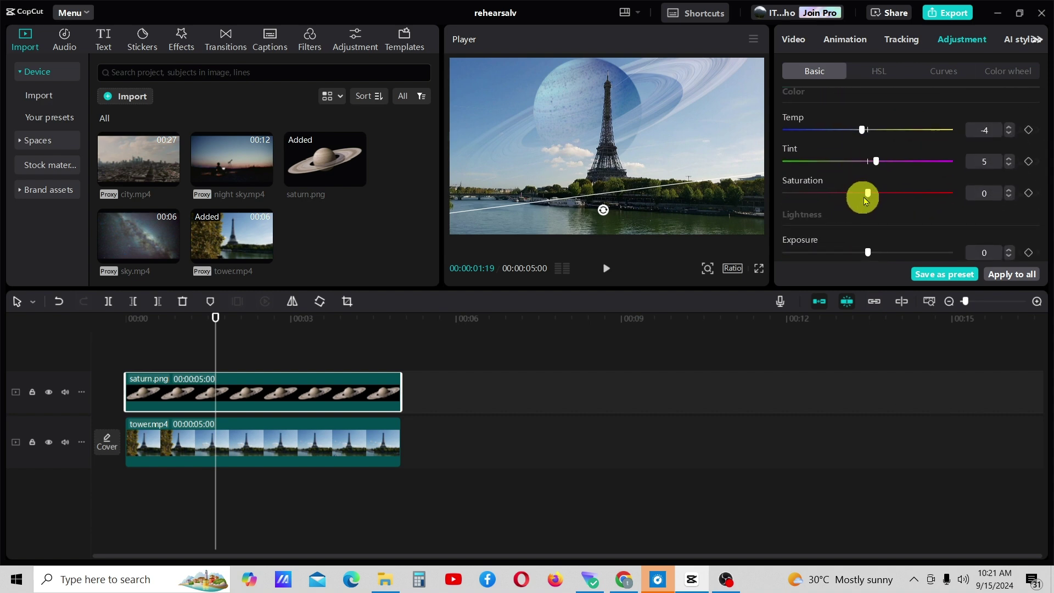
- Tweak the Saturn colour slider, then rewind to 00:00 and play the tower-and-Saturn composite
{"action": "left_click_drag", "start_coordinate": [218, 321], "coordinate": [126, 320]}
{"action": "left_click", "coordinate": [405, 332]}
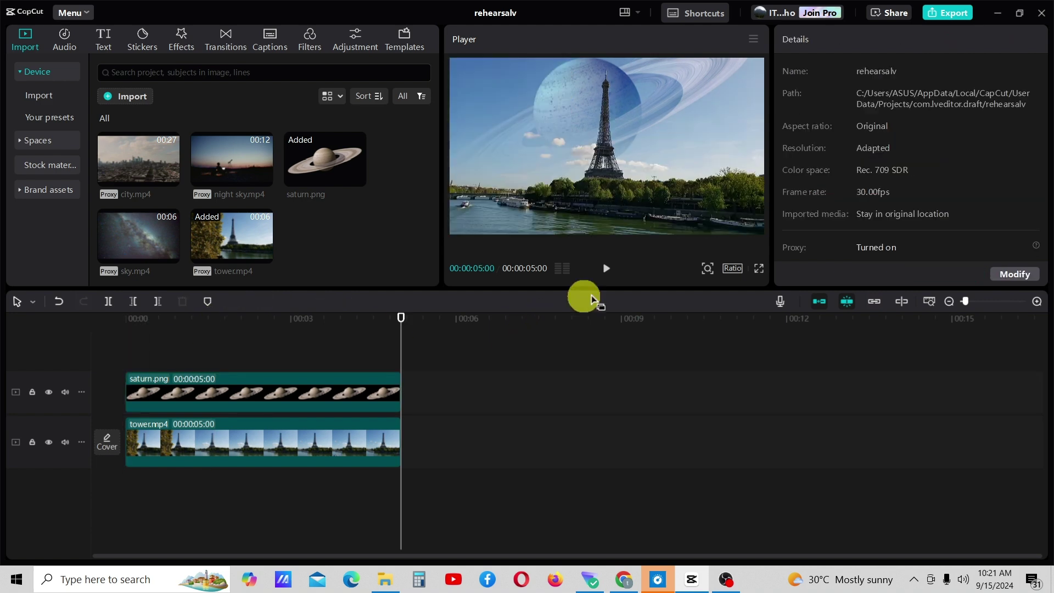
{"action": "left_click_drag", "start_coordinate": [396, 327], "coordinate": [127, 367]}
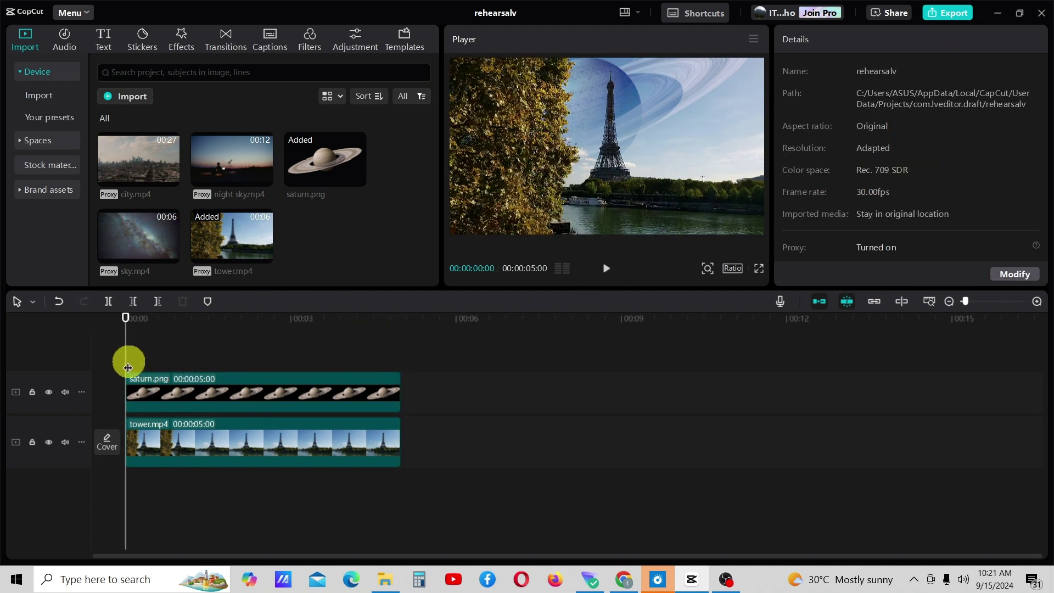
{"action": "left_click", "coordinate": [609, 276]}
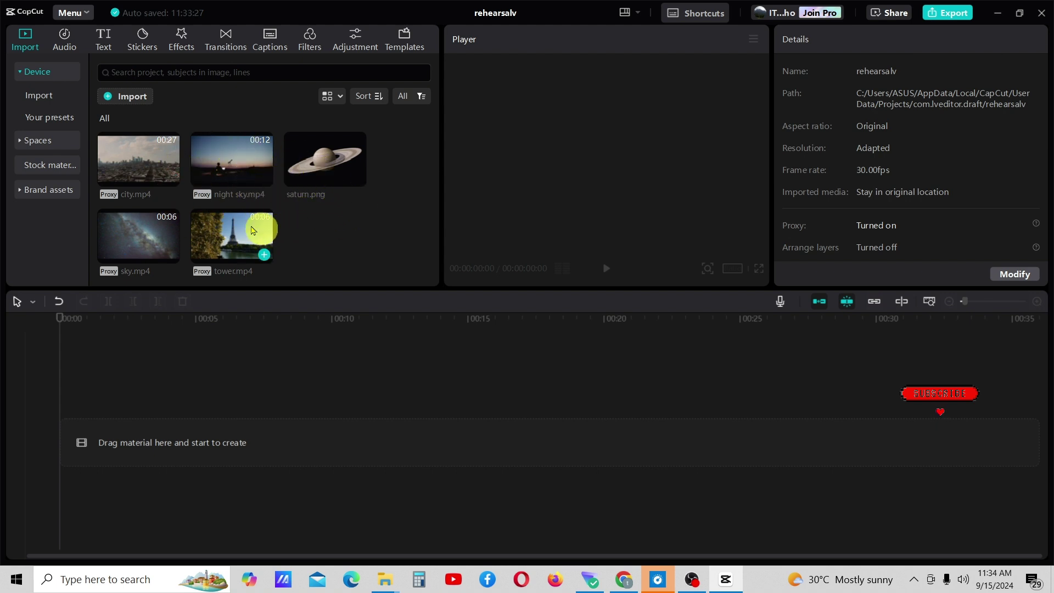
- Place night sky.mp4 on the timeline and sky.mp4 on a track above it
{"action": "mouse_move", "coordinate": [220, 160]}
{"action": "left_mouse_down"}
{"action": "mouse_move", "coordinate": [151, 431]}
{"action": "mouse_move", "coordinate": [129, 431]}
{"action": "left_mouse_up"}
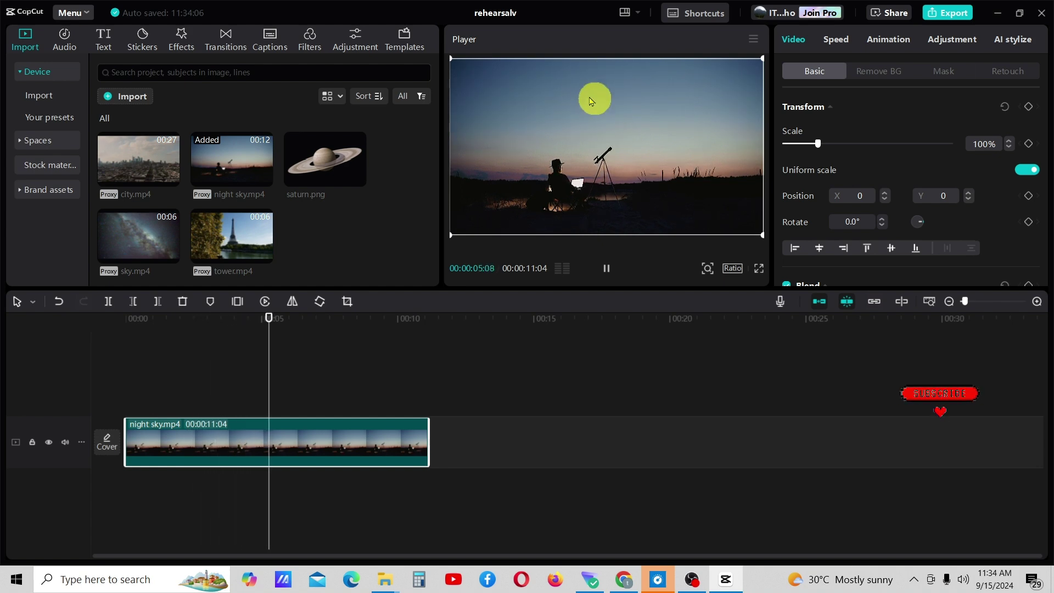
{"action": "left_click", "coordinate": [607, 268]}
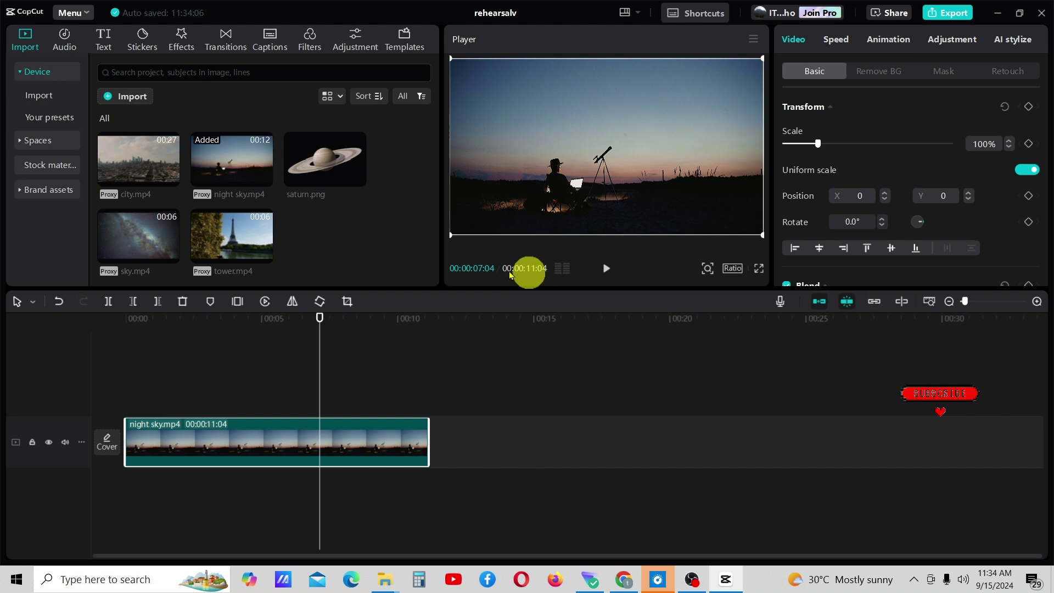
{"action": "left_click", "coordinate": [135, 235]}
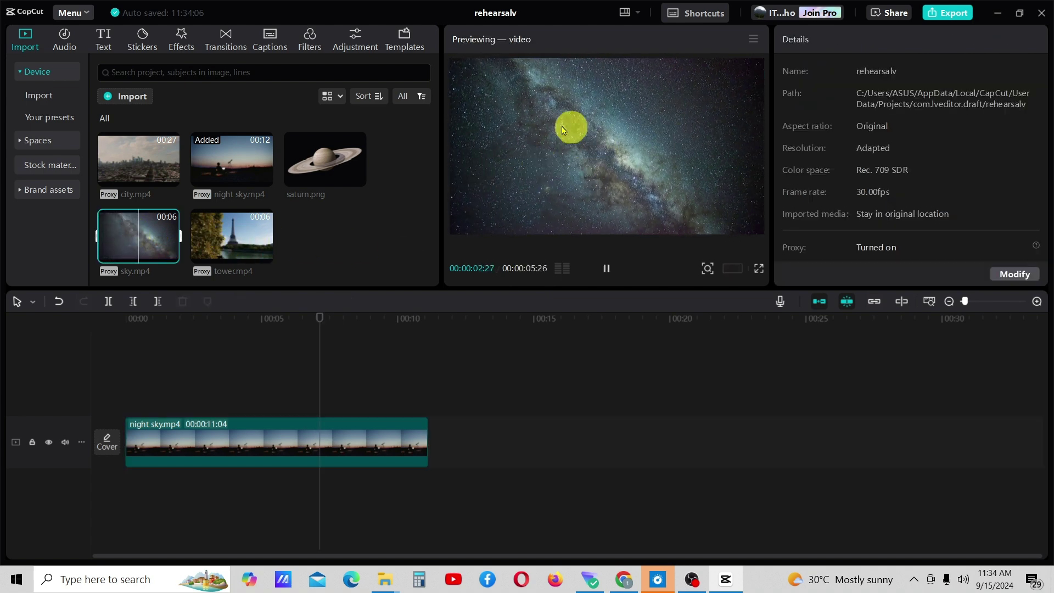
{"action": "left_click", "coordinate": [174, 261]}
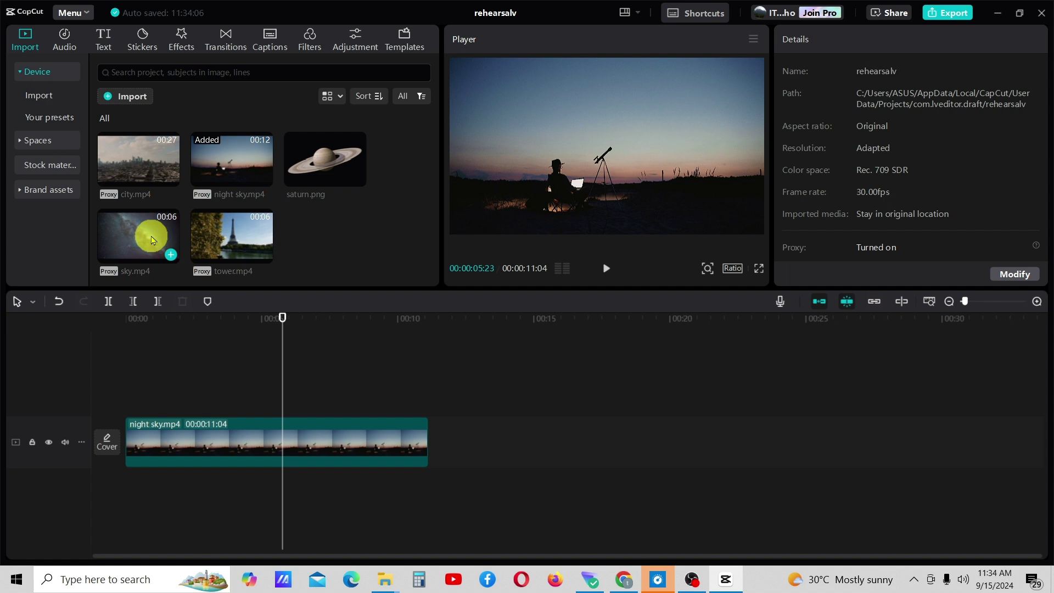
{"action": "left_click_drag", "start_coordinate": [151, 240], "coordinate": [142, 394]}
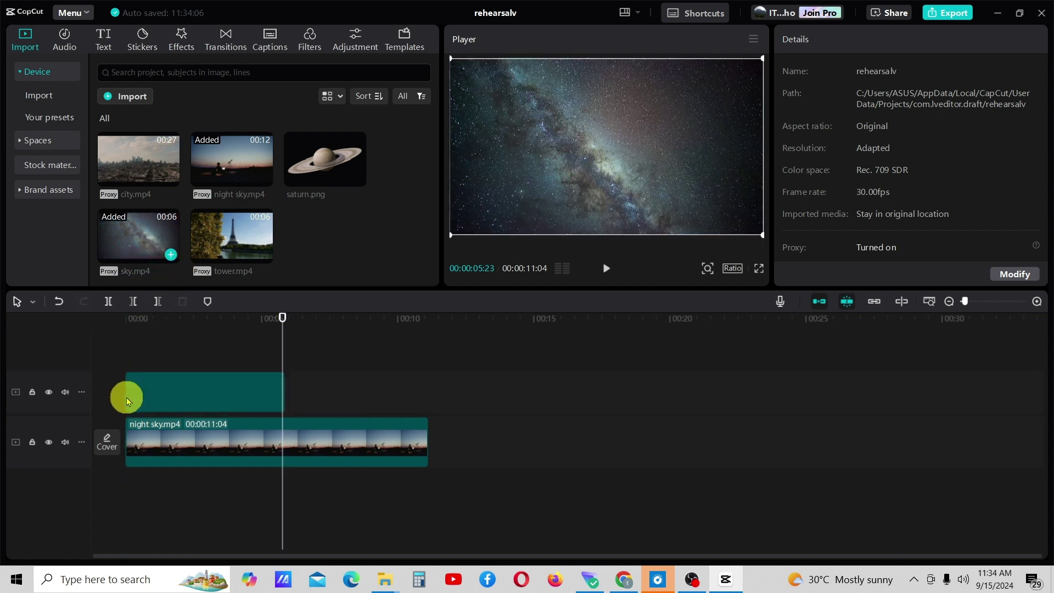
- Trim night sky.mp4's right edge to 05:26 so both clips are equal length
{"action": "left_click", "coordinate": [424, 442]}
{"action": "left_click_drag", "start_coordinate": [427, 439], "coordinate": [287, 443]}
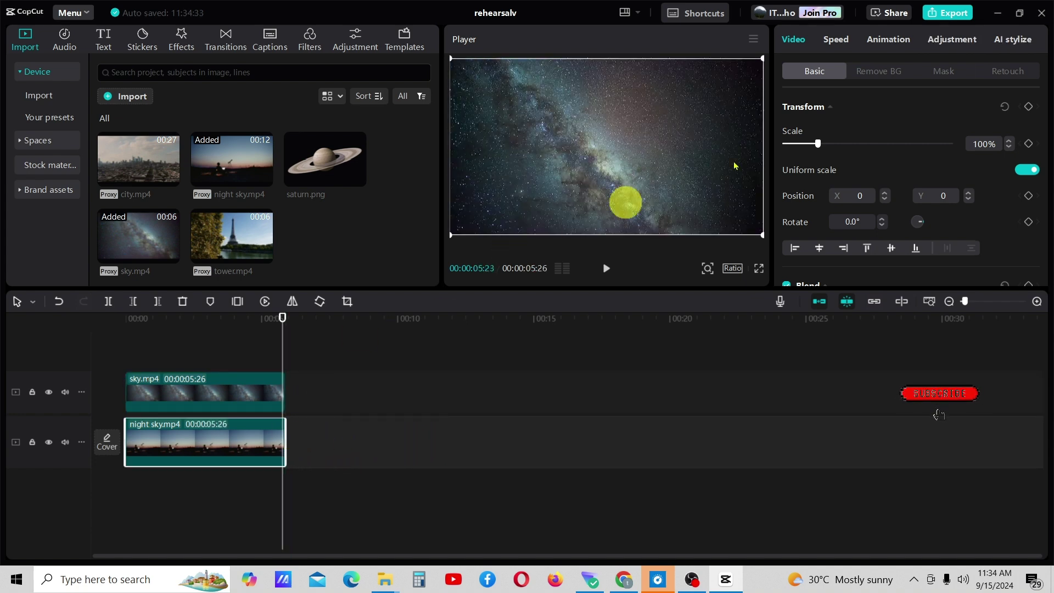
{"action": "left_click", "coordinate": [274, 320]}
{"action": "mouse_move", "coordinate": [274, 322]}
{"action": "left_mouse_down"}
{"action": "mouse_move", "coordinate": [141, 341]}
{"action": "mouse_move", "coordinate": [160, 343]}
{"action": "left_mouse_up"}
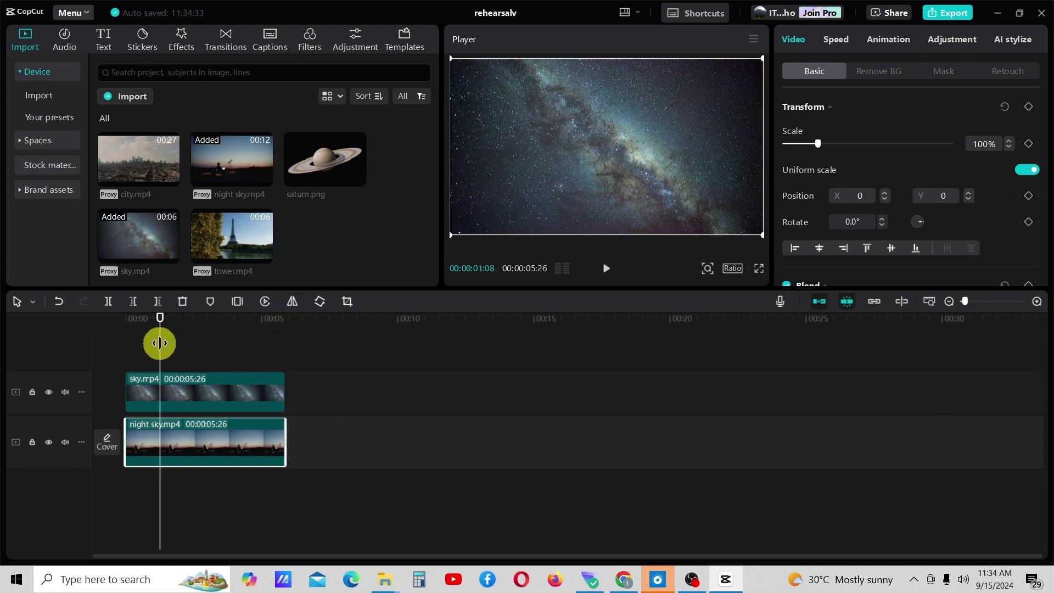
{"action": "left_click", "coordinate": [204, 394]}
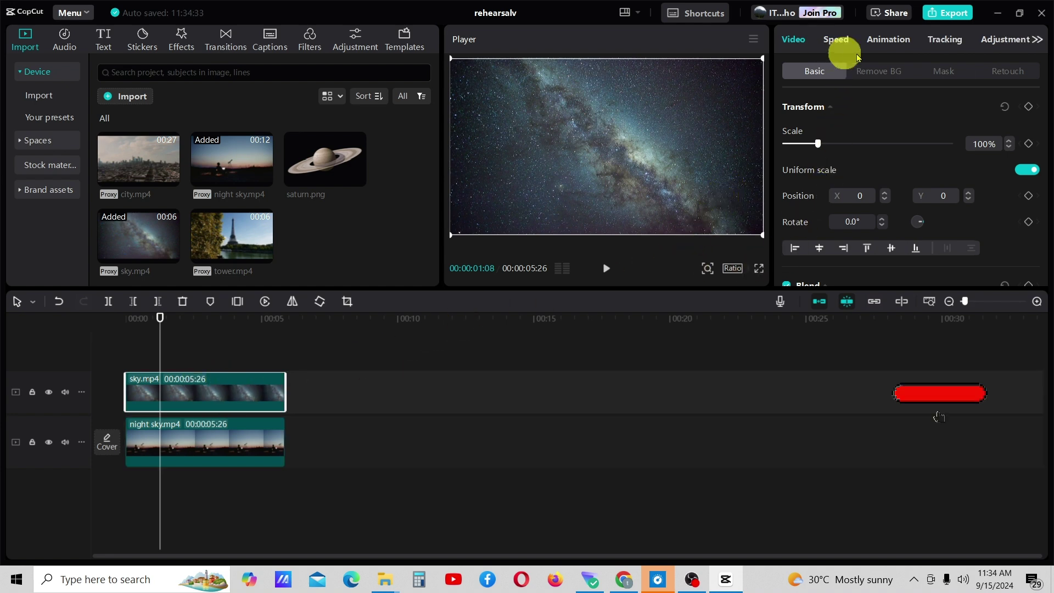
- Give sky.mp4 a horizontal mask lowered to Y -231 with a feathered edge
{"action": "left_click", "coordinate": [949, 74]}
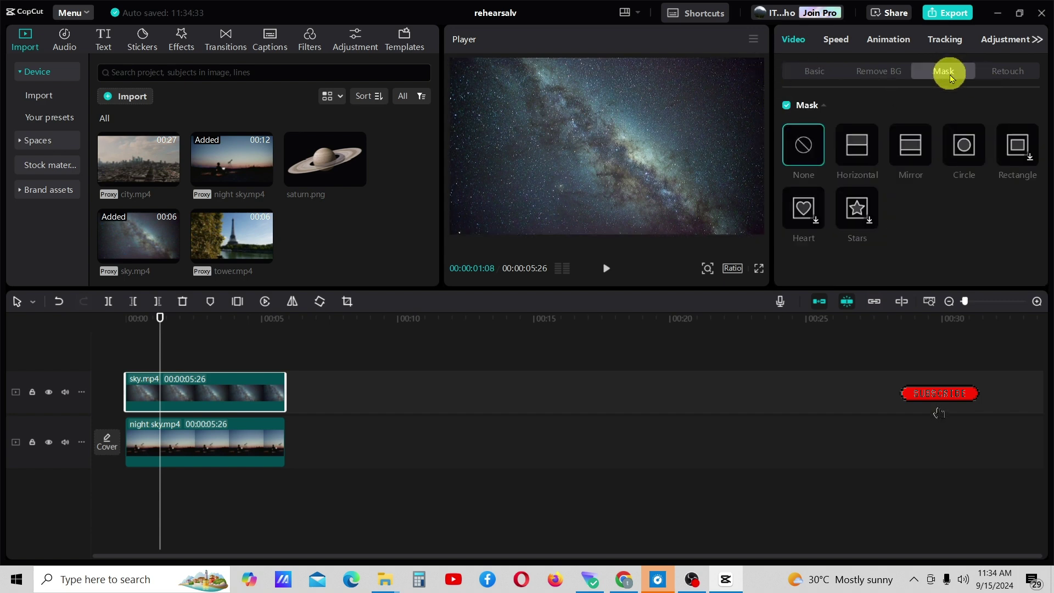
{"action": "left_click", "coordinate": [862, 147]}
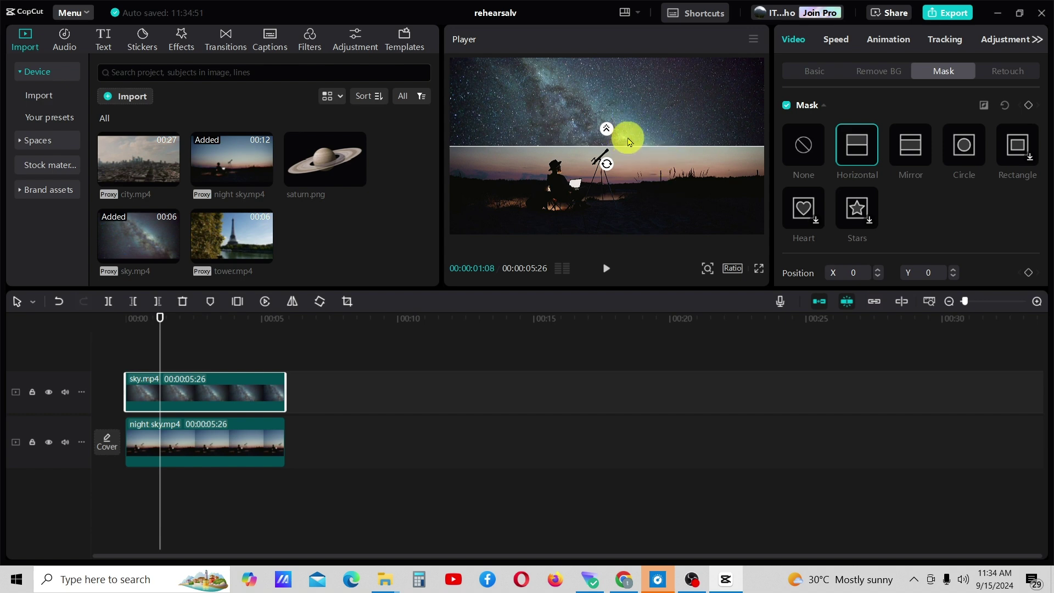
{"action": "left_click_drag", "start_coordinate": [629, 142], "coordinate": [631, 180]}
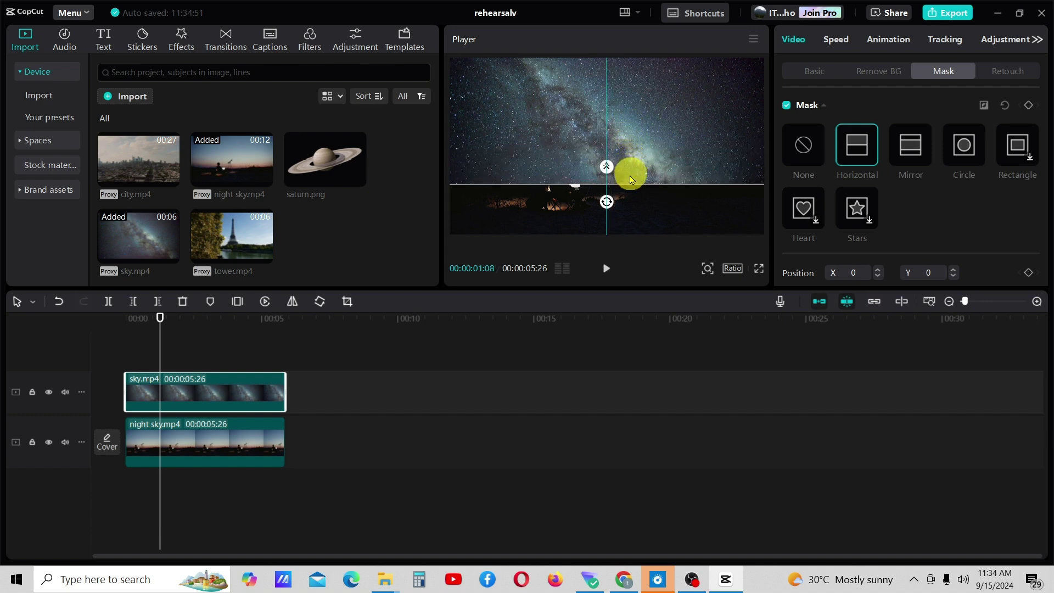
{"action": "left_click_drag", "start_coordinate": [631, 180], "coordinate": [631, 182]}
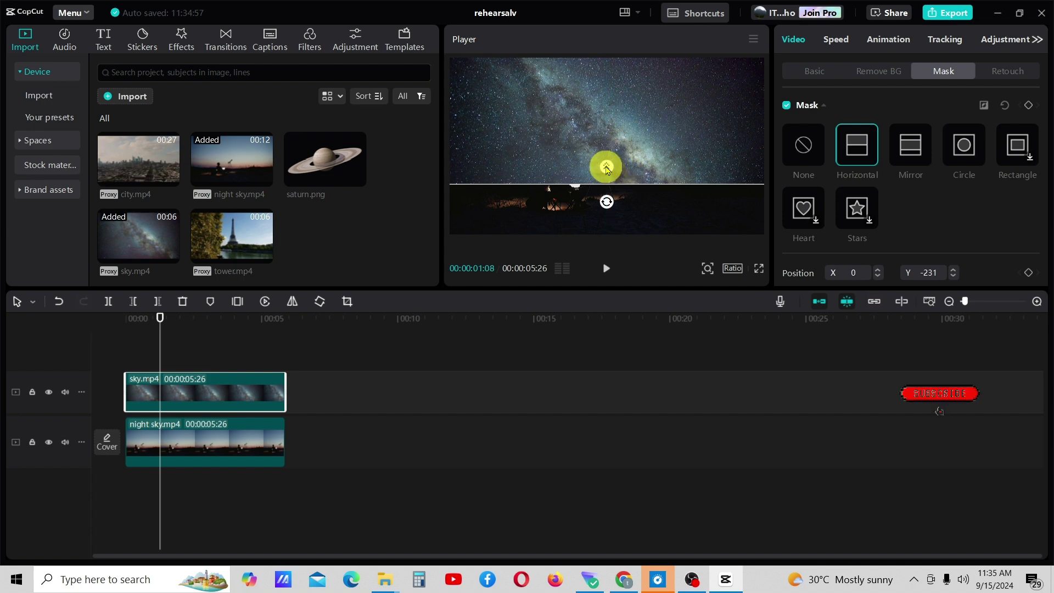
{"action": "left_click_drag", "start_coordinate": [607, 167], "coordinate": [609, 152]}
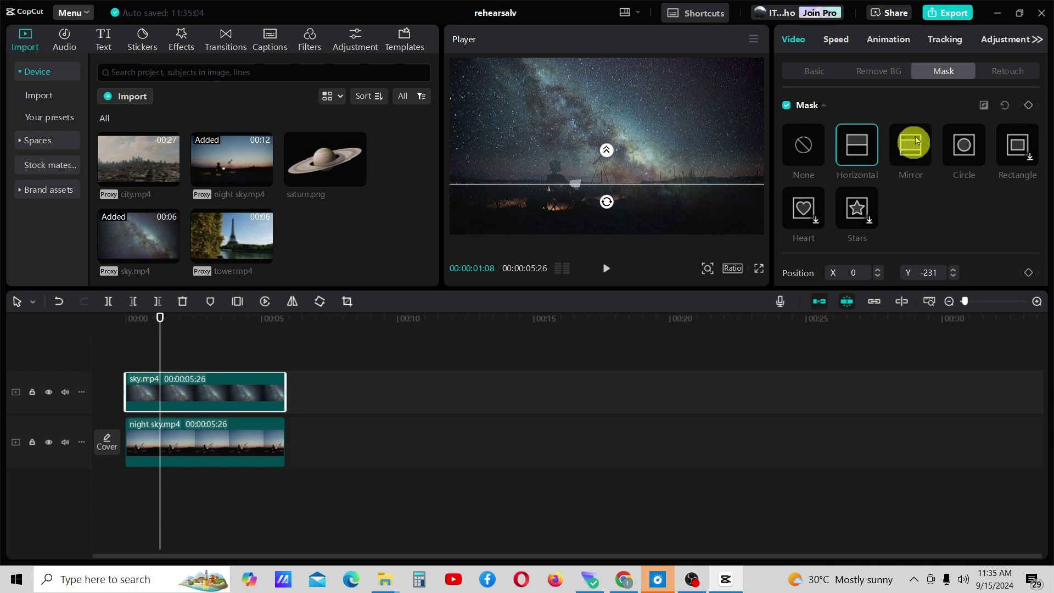
- Set the Milky Way clip's Basic blend mode to Multiply
{"action": "left_click", "coordinate": [816, 77]}
{"action": "scroll", "coordinate": [867, 158], "scroll_direction": "down", "scroll_amount": 2}
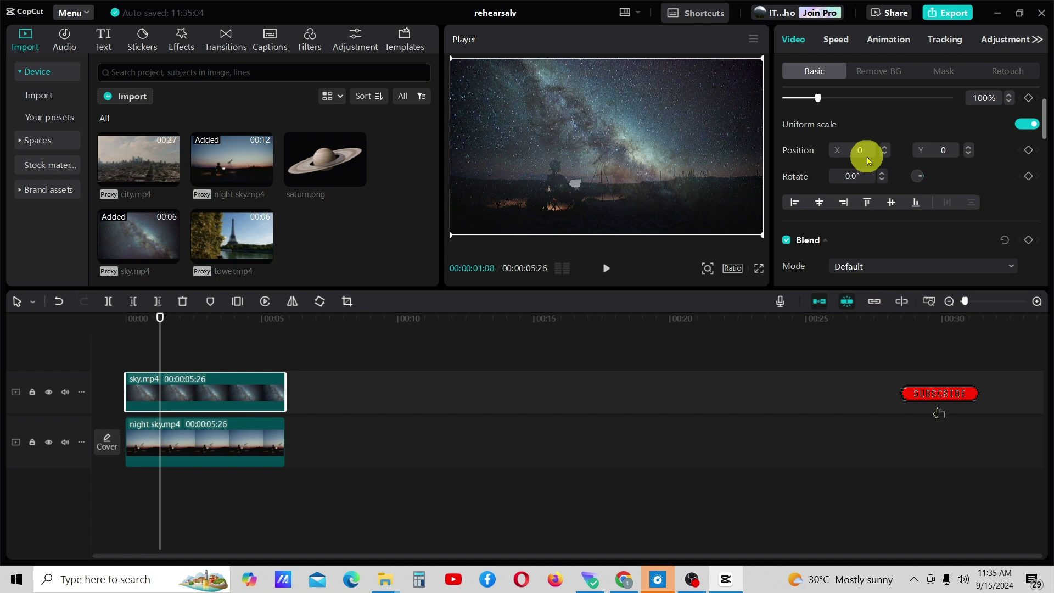
{"action": "scroll", "coordinate": [868, 158], "scroll_direction": "down", "scroll_amount": 3}
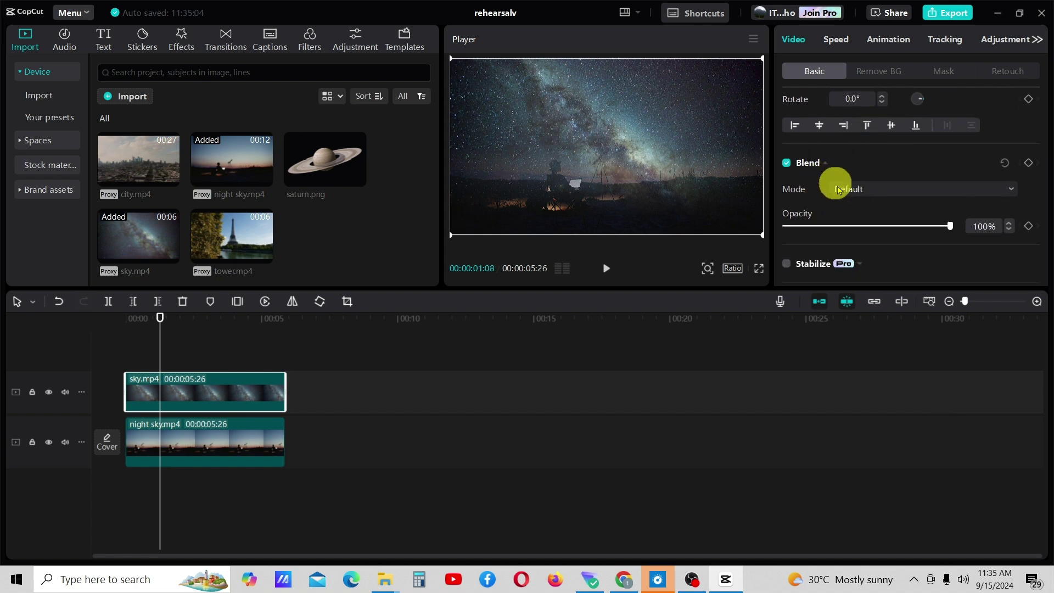
{"action": "scroll", "coordinate": [865, 194], "scroll_direction": "down", "scroll_amount": 3}
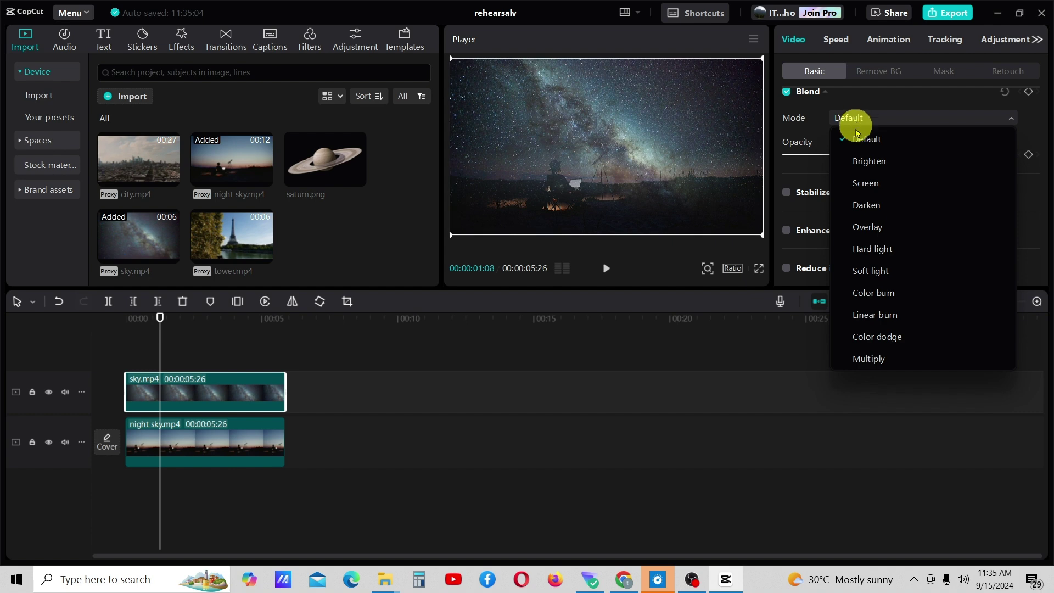
{"action": "left_click", "coordinate": [873, 364]}
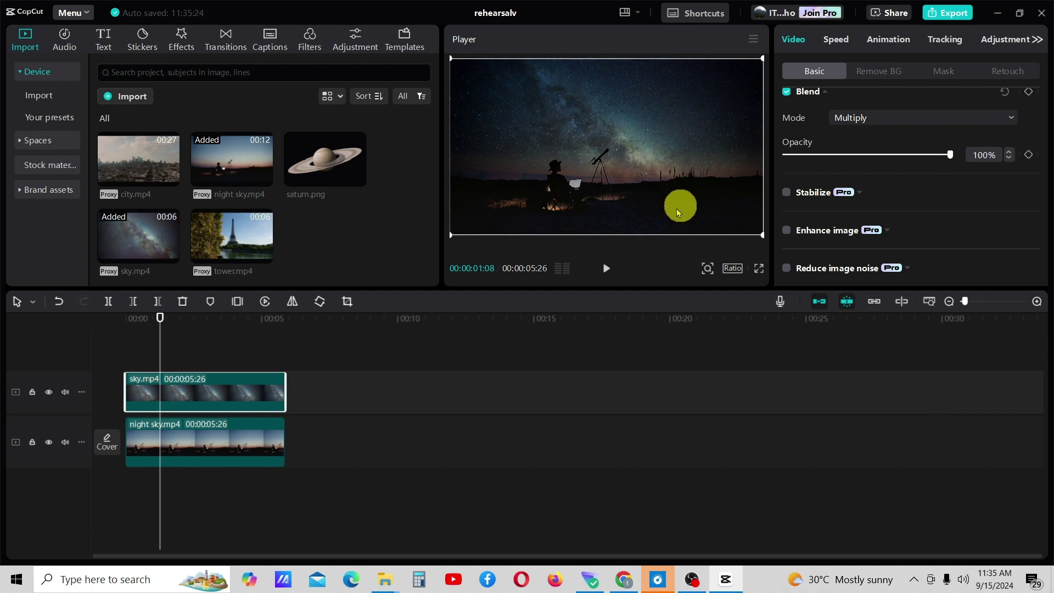
{"action": "left_click", "coordinate": [602, 270]}
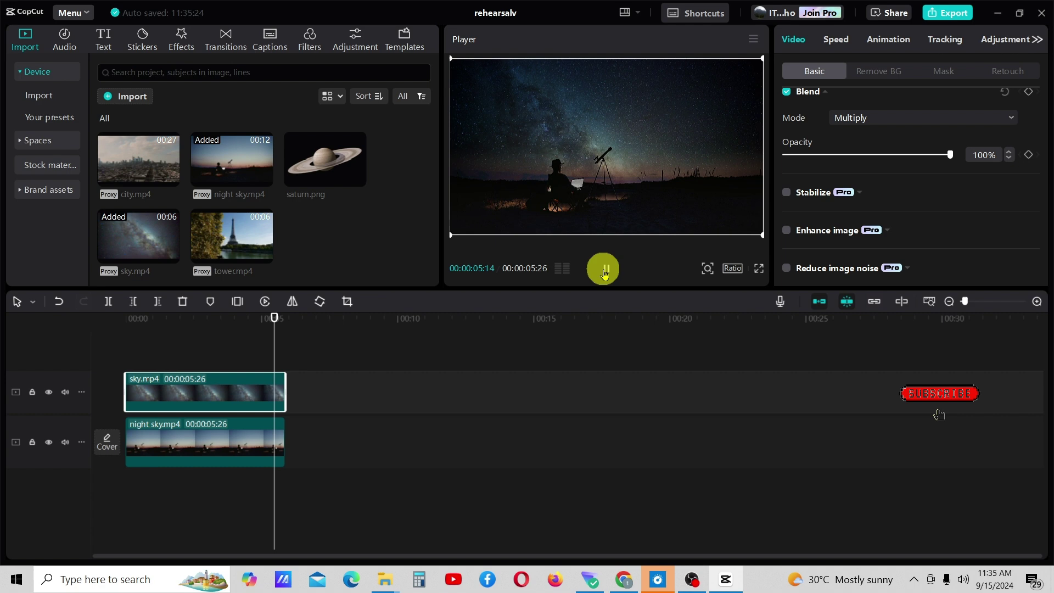
{"action": "left_click", "coordinate": [604, 271]}
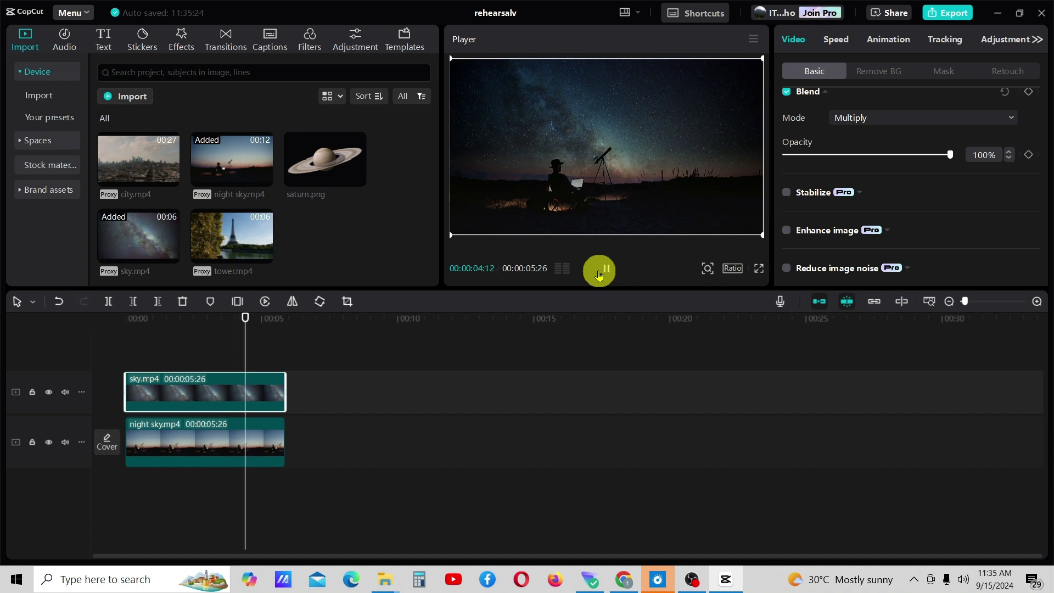
{"action": "left_click", "coordinate": [604, 270]}
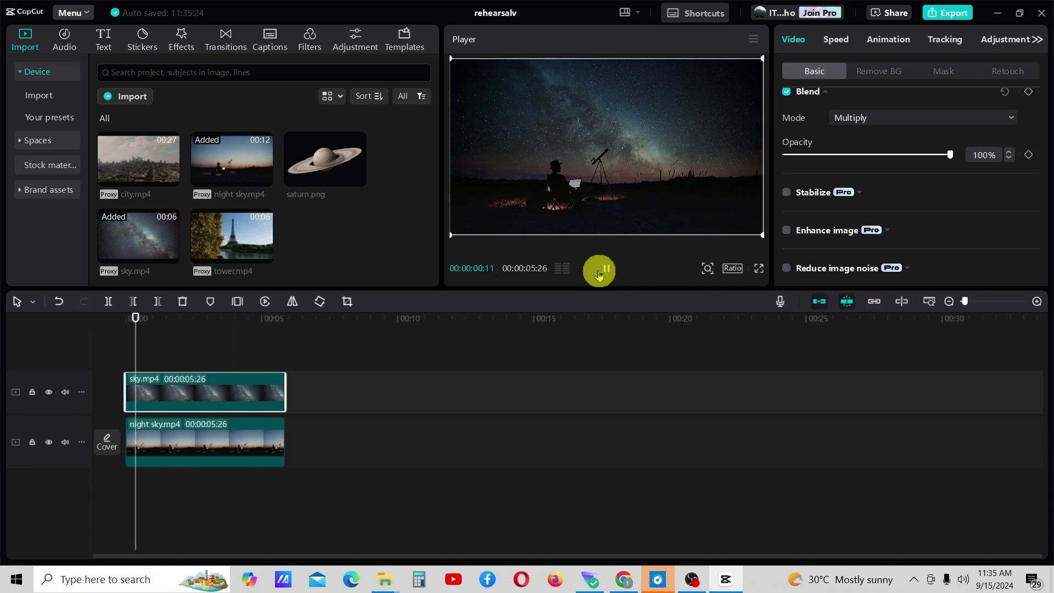
{"action": "left_click", "coordinate": [601, 270]}
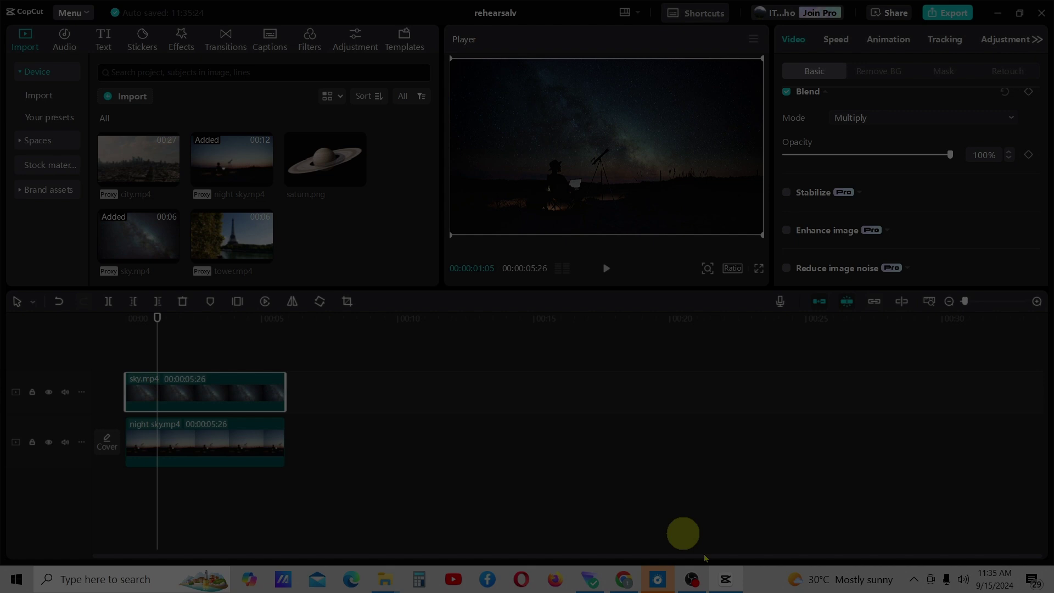